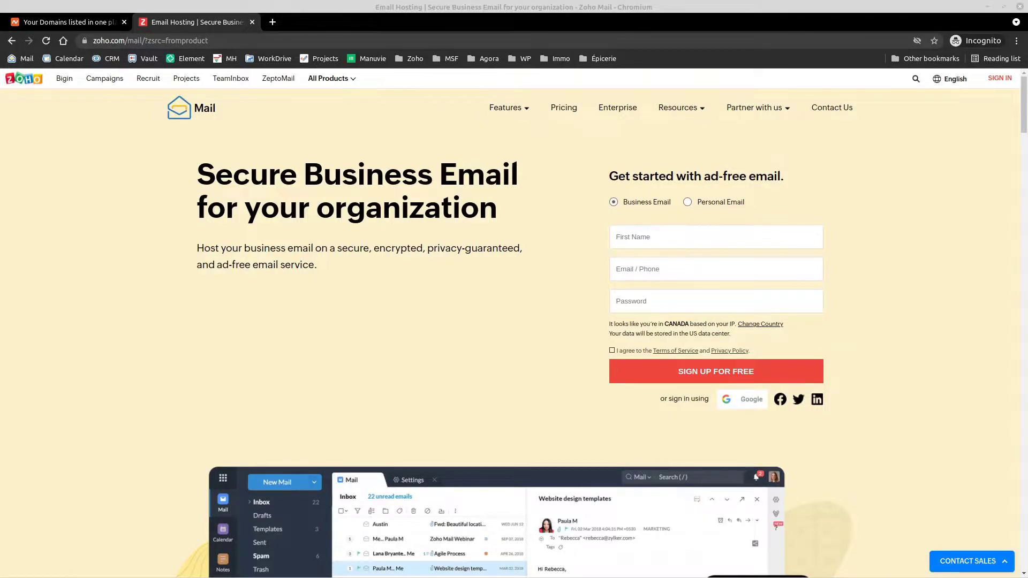
Step: Open Zoho Mail pricing and review the Forever Free Plan's per-user storage and single-domain limit
left_click(565, 109)
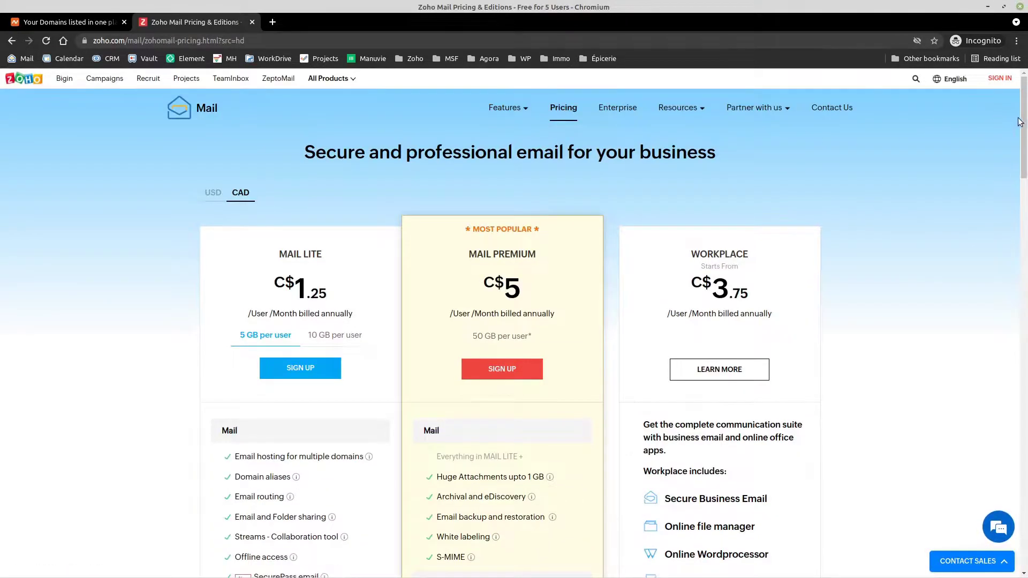
left_click_drag(1023, 117, 1022, 134)
left_click_drag(286, 205, 760, 217)
left_click(880, 199)
left_click_drag(1023, 144, 1023, 300)
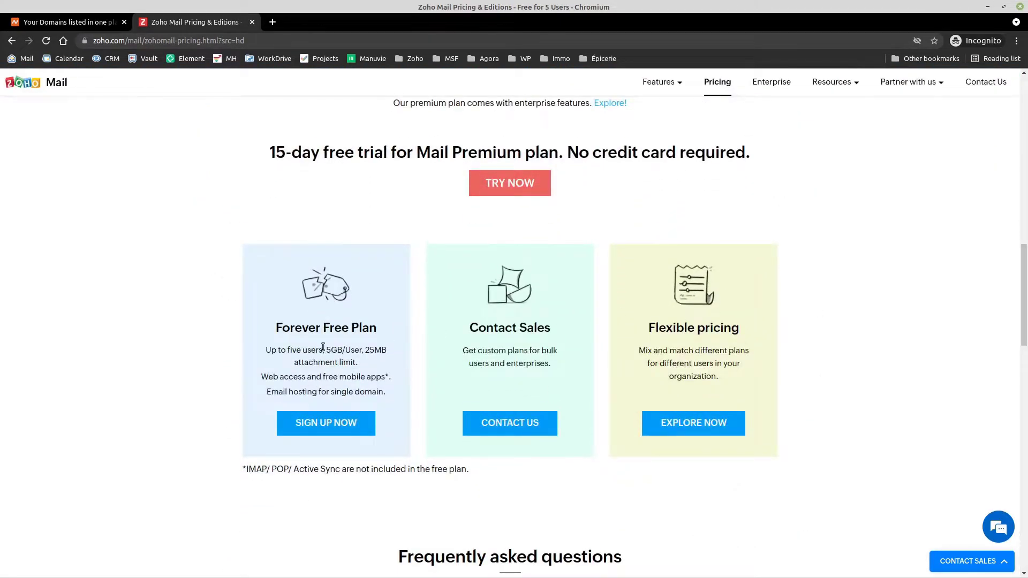
left_click_drag(325, 350, 344, 351)
left_click_drag(330, 392, 383, 392)
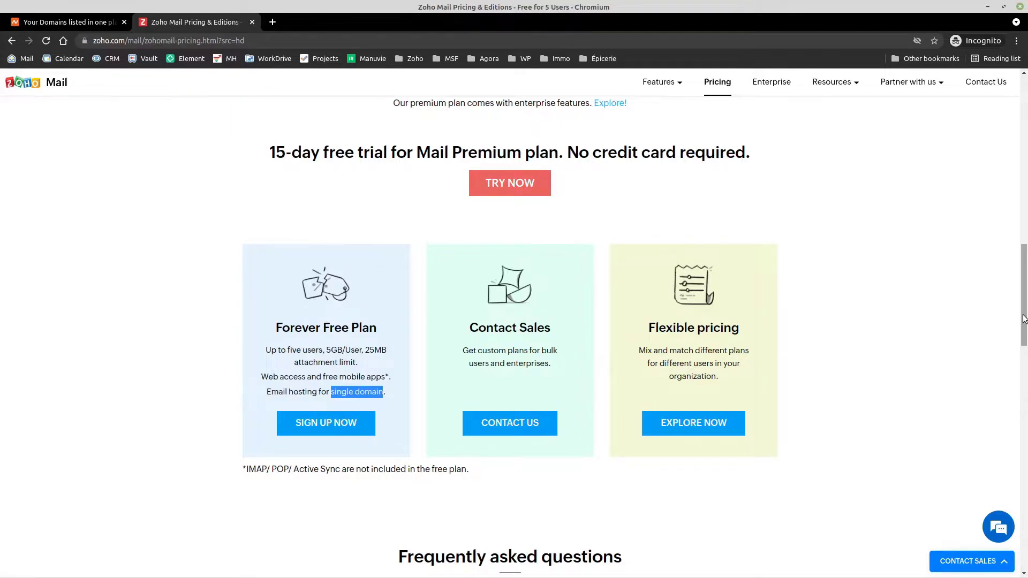
left_click_drag(1023, 319, 1024, 151)
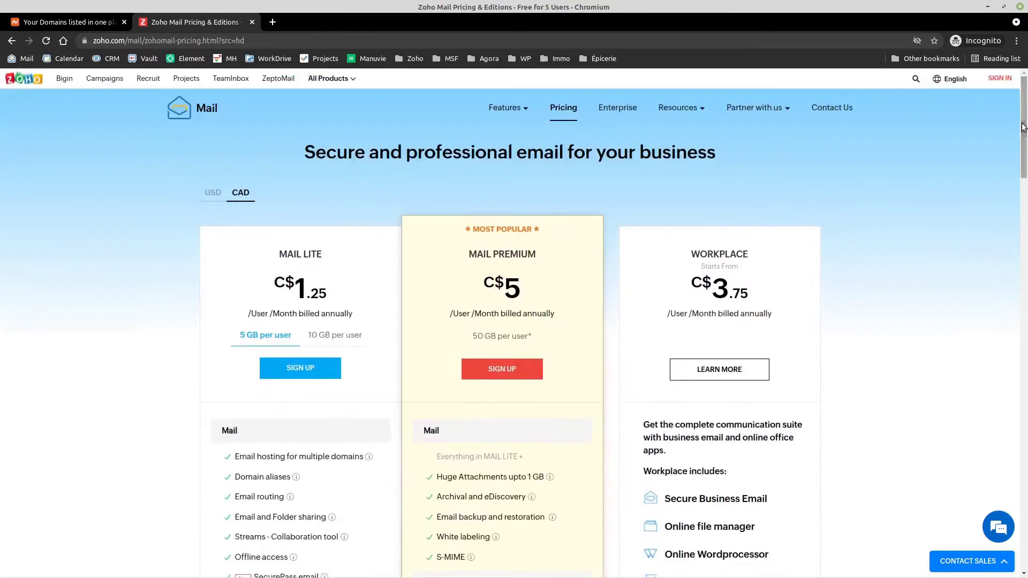
Step: Search 'zoho mail' in a new tab, open the Zoho Mail home page, and close the duplicate tab
left_click(187, 113)
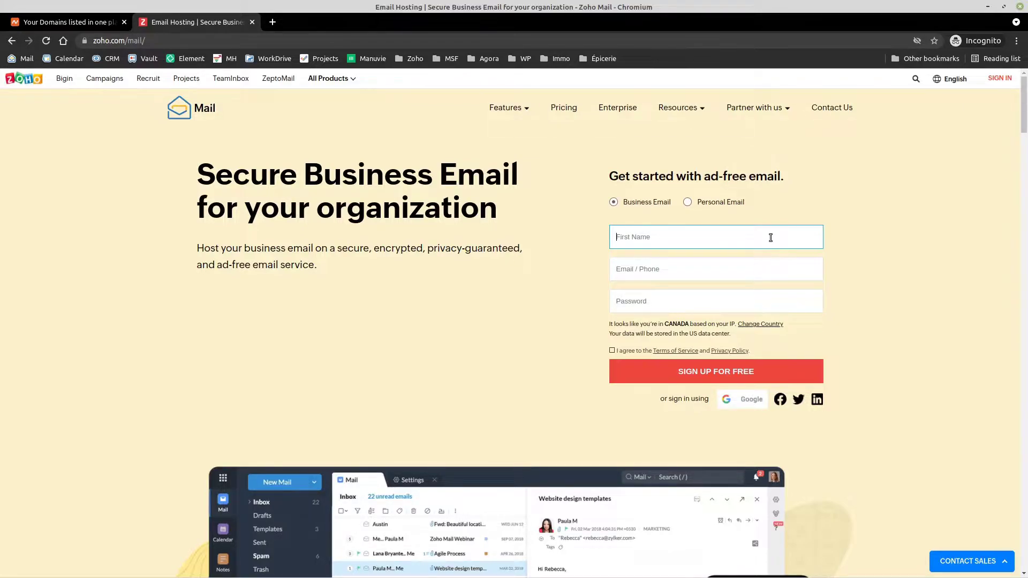
left_click(272, 22)
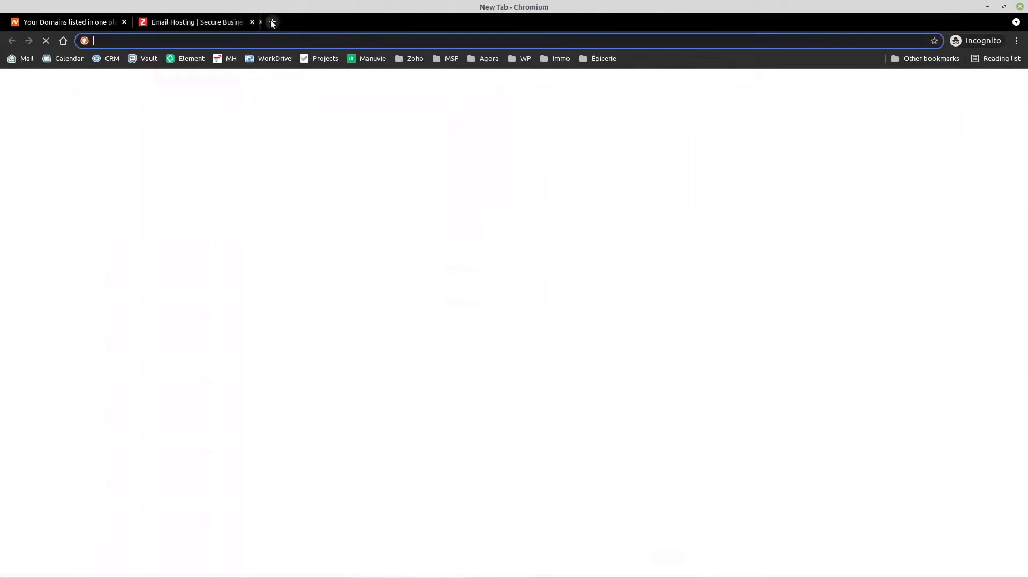
type("zo")
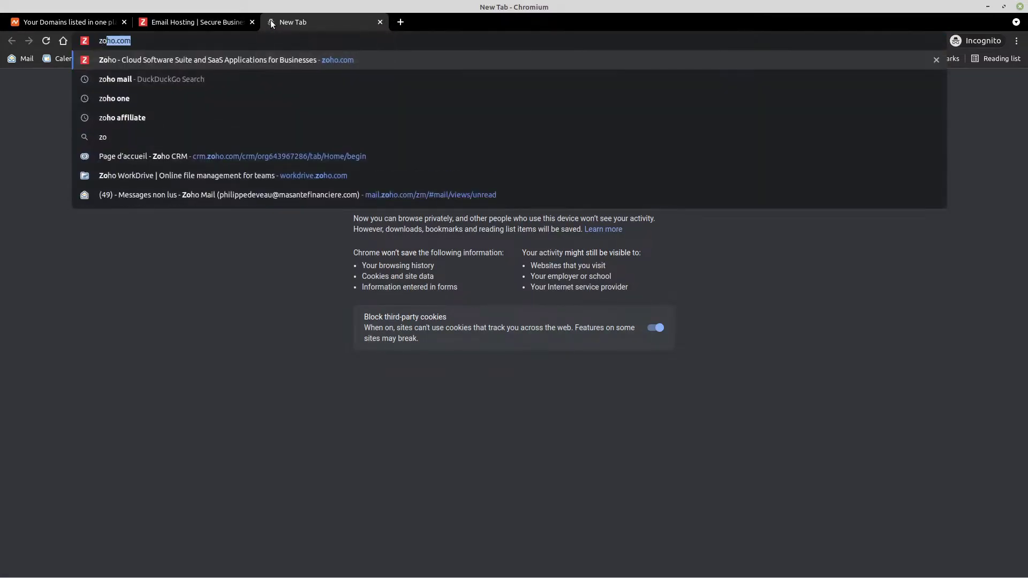
type("ho mail")
key("Return")
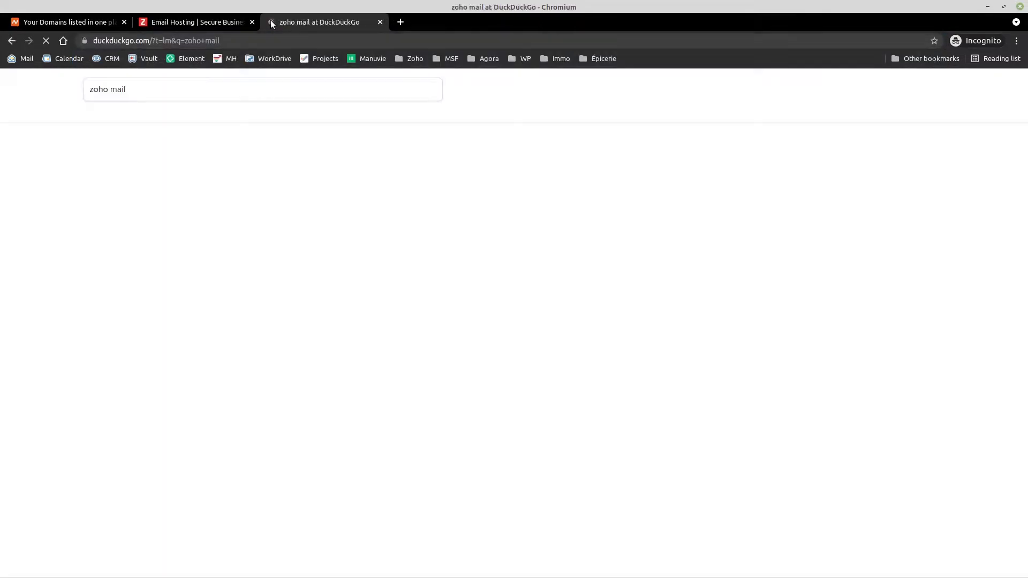
left_click(147, 181)
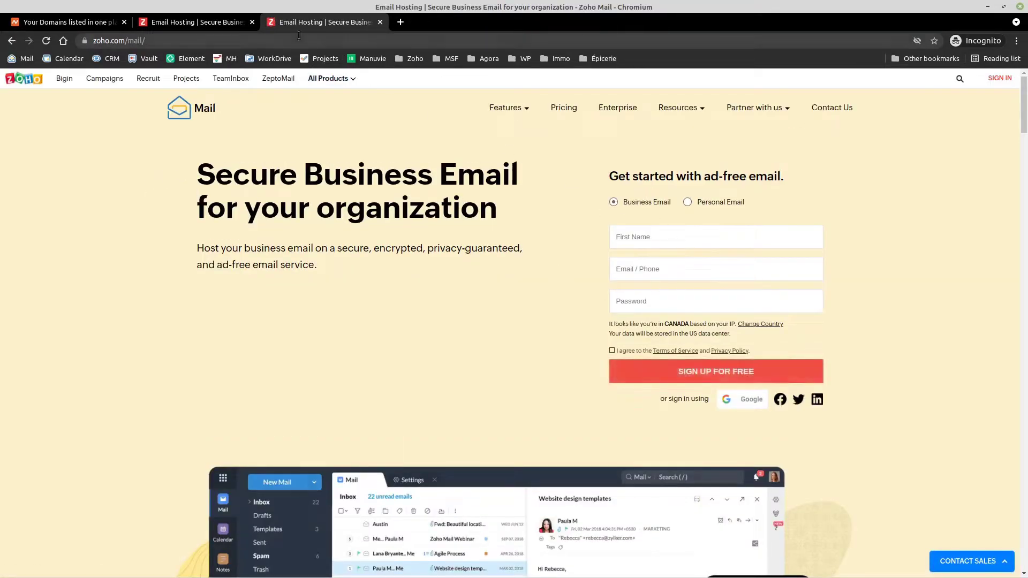
left_click(252, 22)
Step: Enter the first name, contact e-mail and password, accept the Terms of Service, and submit the sign-up
left_click(736, 242)
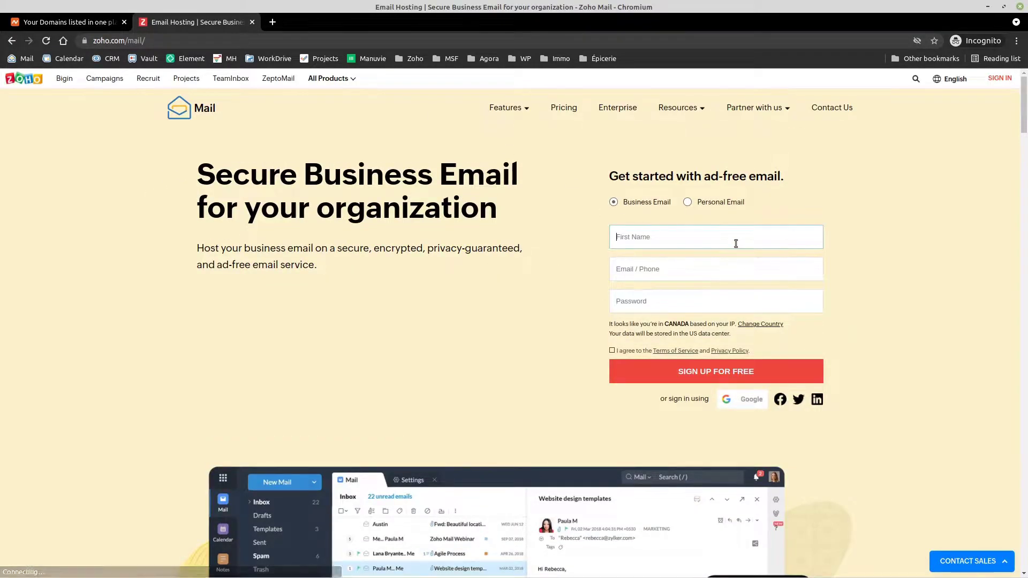
type("Philippe")
key("Tab")
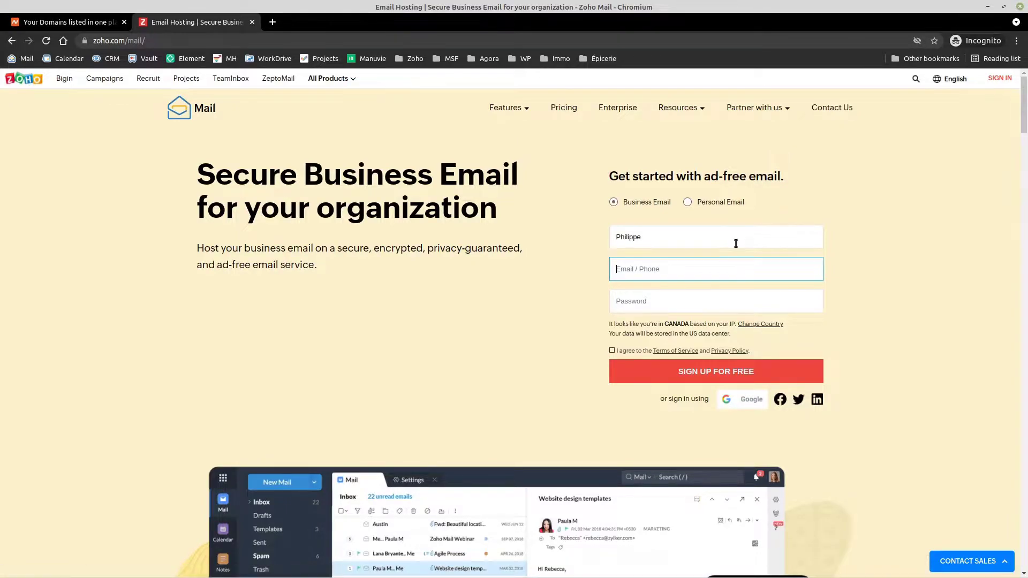
left_click(681, 302)
type("•••••••")
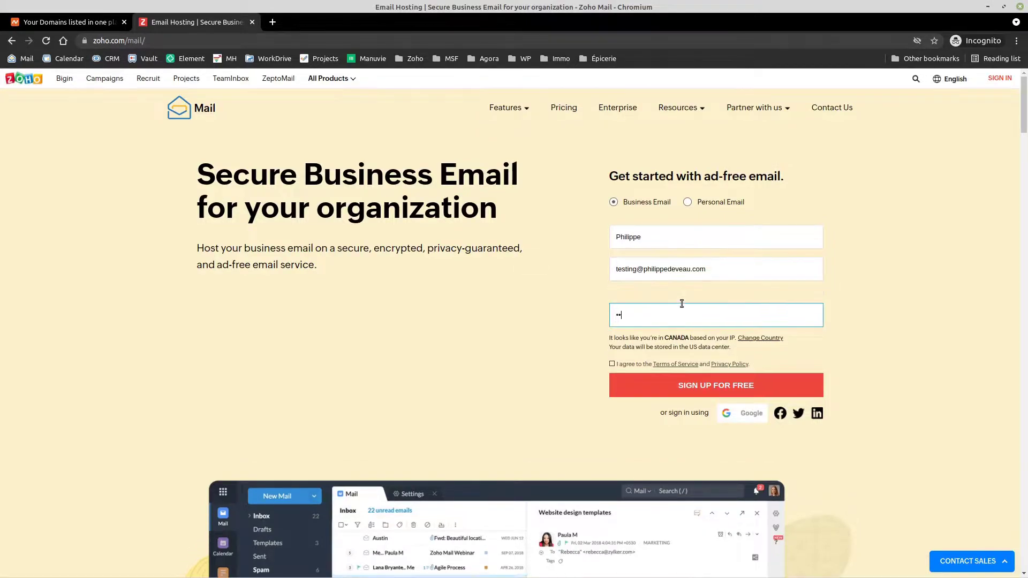
type("•")
left_click(612, 364)
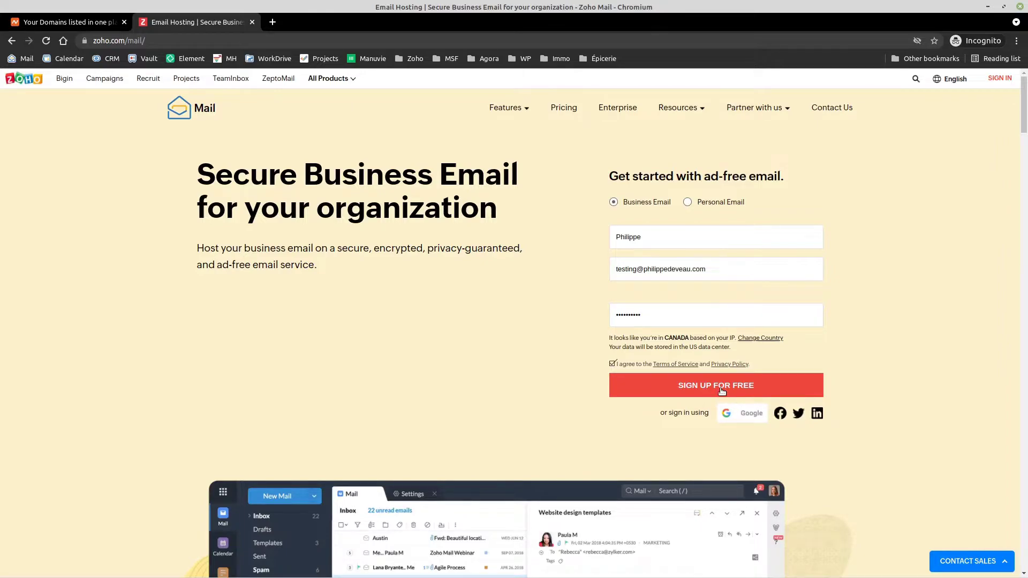
left_click(722, 392)
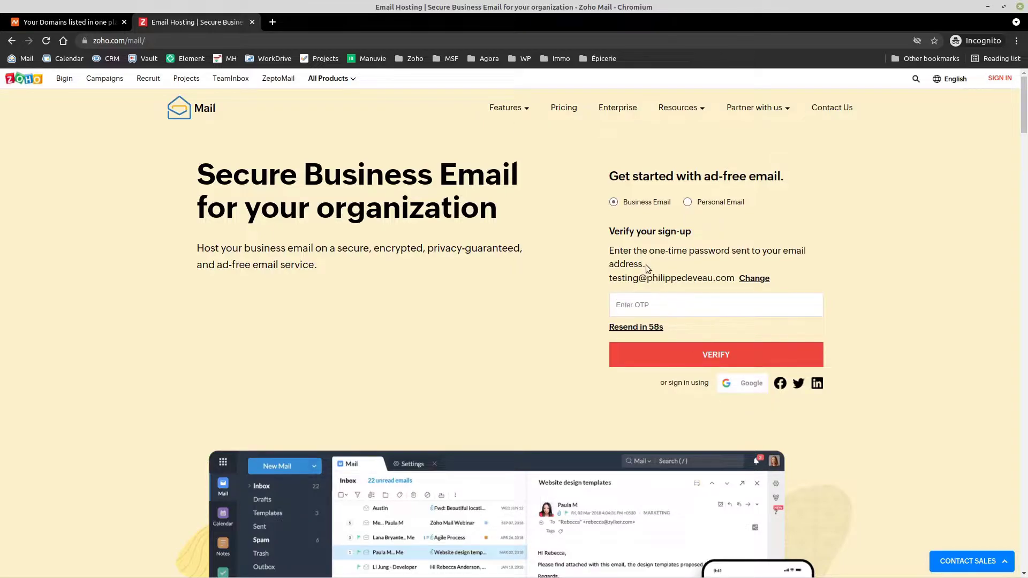
Step: Paste the emailed one-time password into the OTP field and verify the account
left_click_drag(609, 280, 654, 278)
left_click(663, 301)
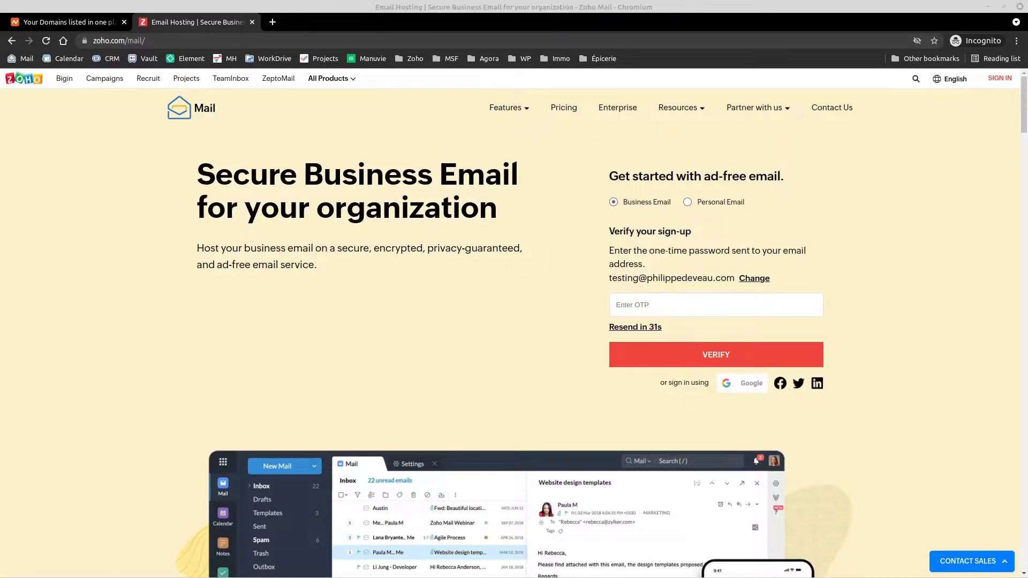
left_click(620, 305)
key("ctrl+v")
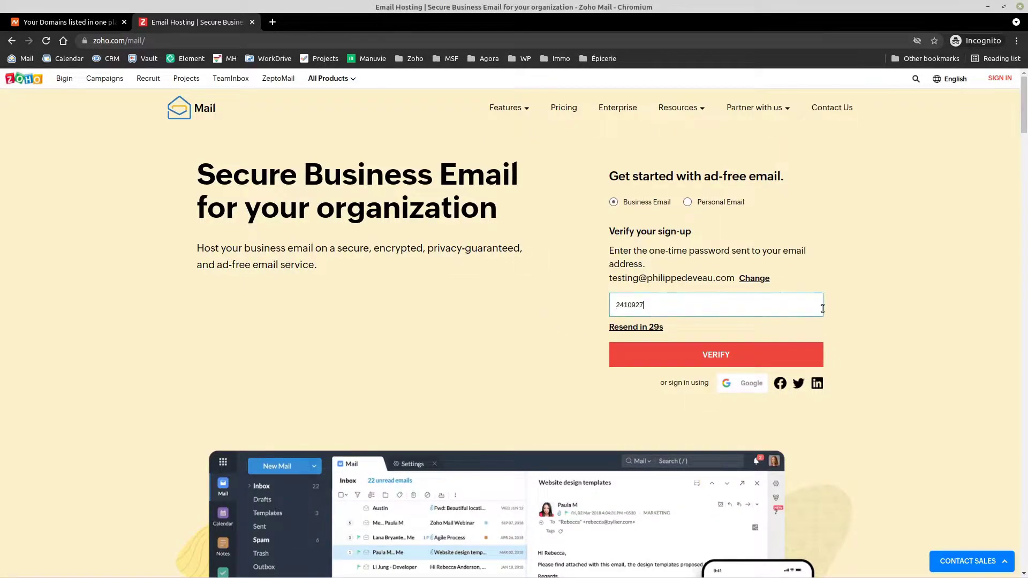
left_click(724, 357)
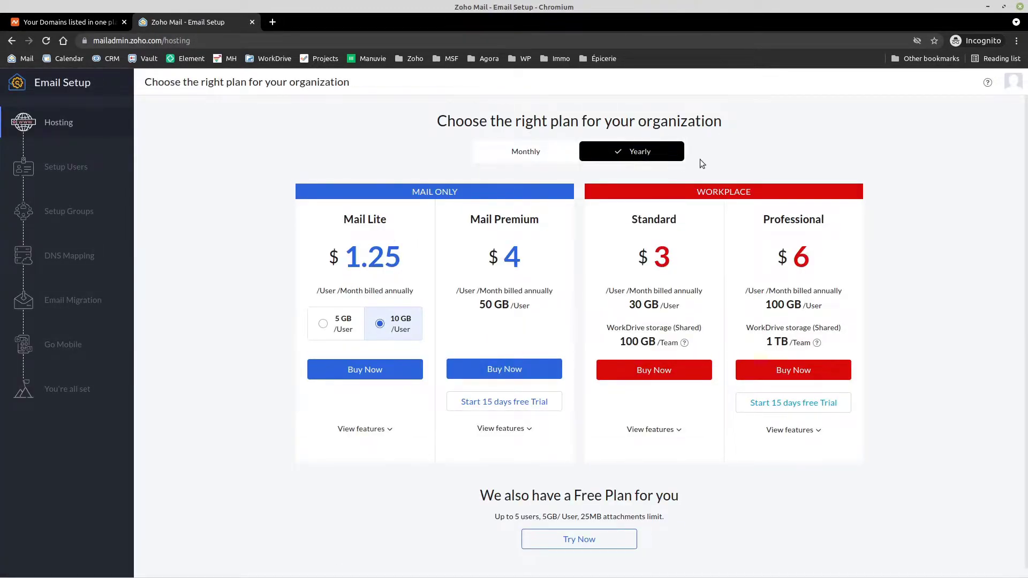
Step: Choose the free plan from the 'We also have a Free Plan for you' section
scroll(372, 378, "down", 1)
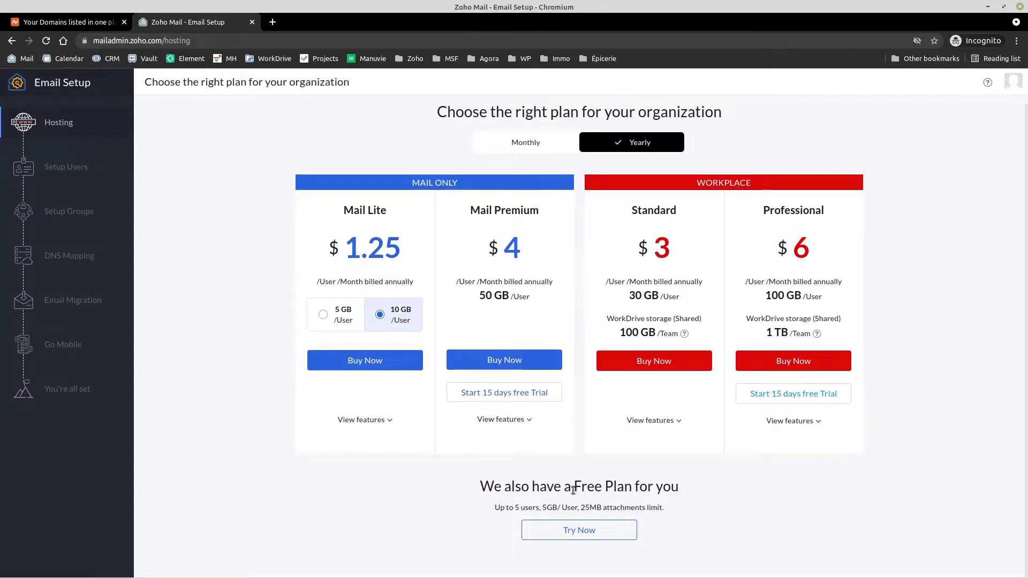
left_click(580, 532)
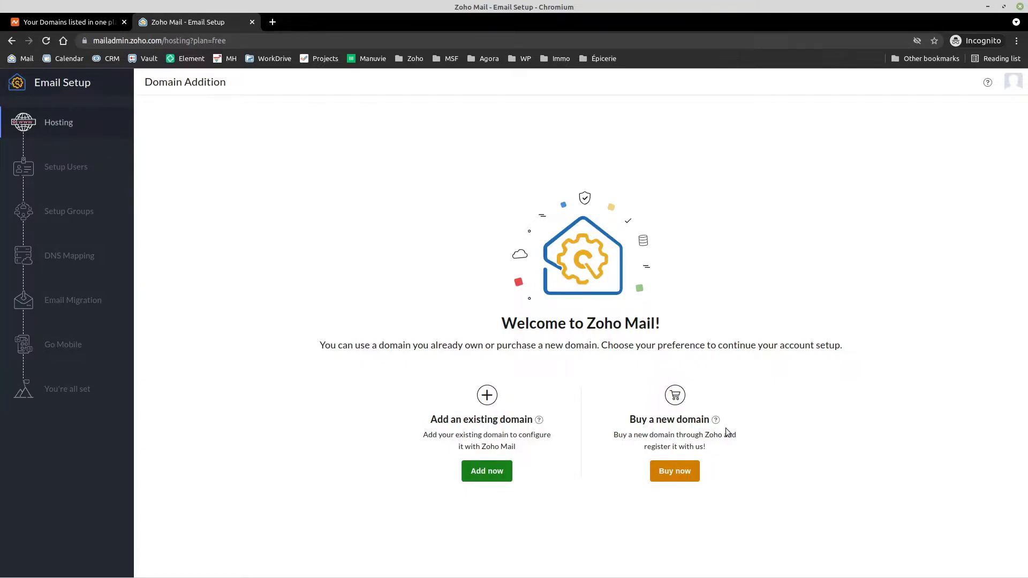
Step: Add masantefinanciere.info for organization Ma Santé Financière with industry type Financial Services
left_click(484, 473)
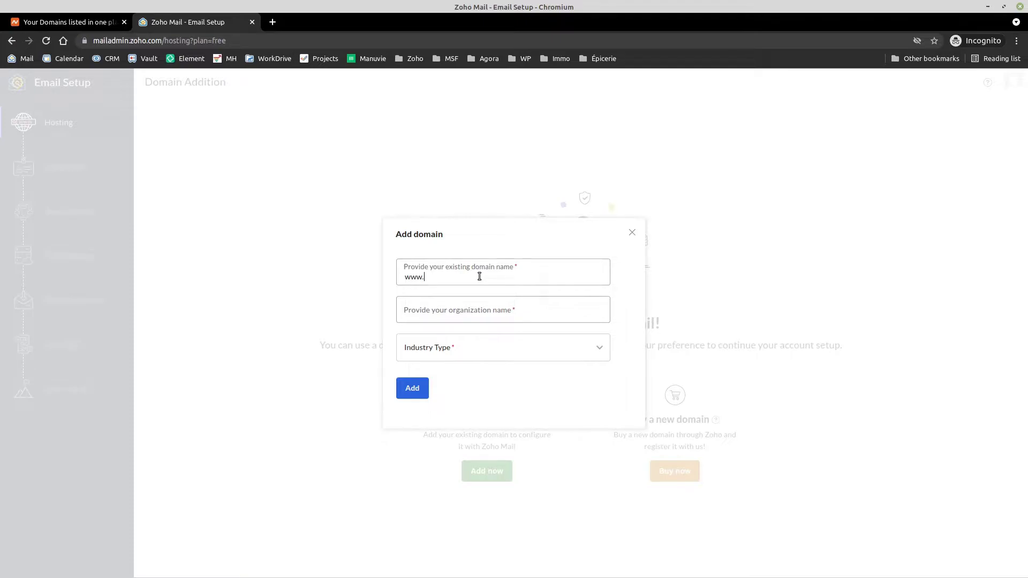
type("masantefinanciere.info")
left_click(440, 314)
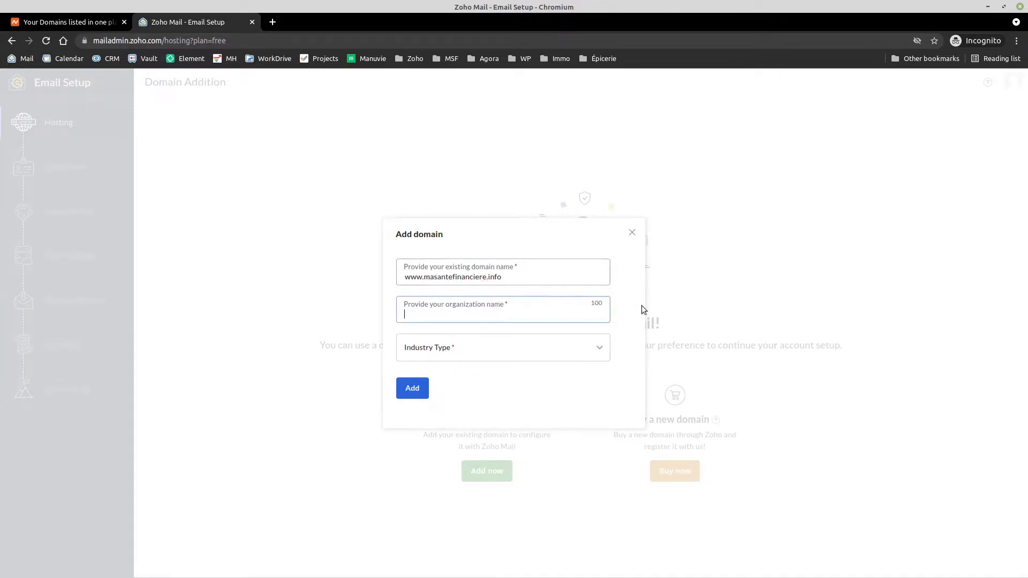
type("Ma Santé Fi")
type("ère")
left_click(499, 348)
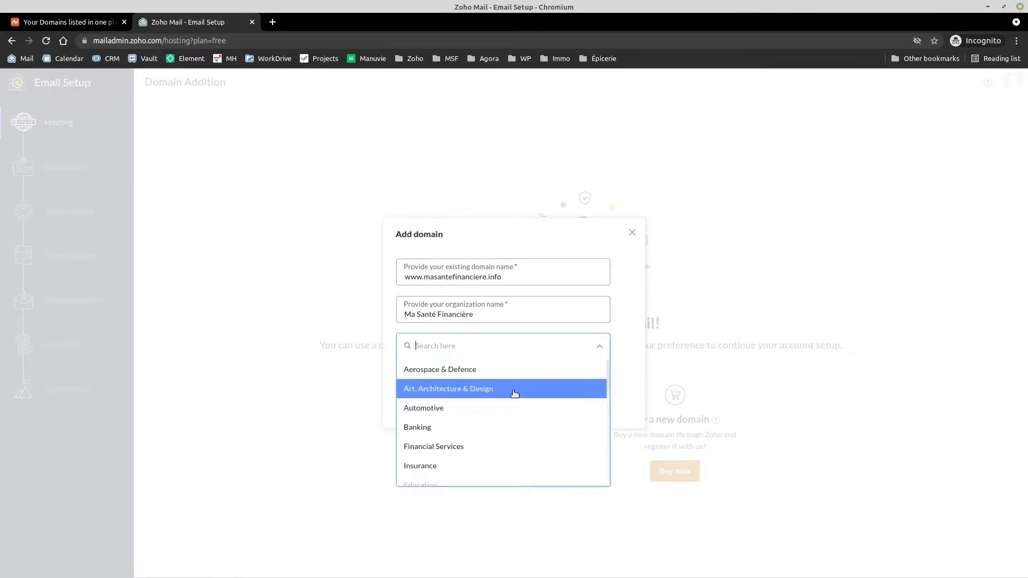
scroll(482, 399, "down", 1)
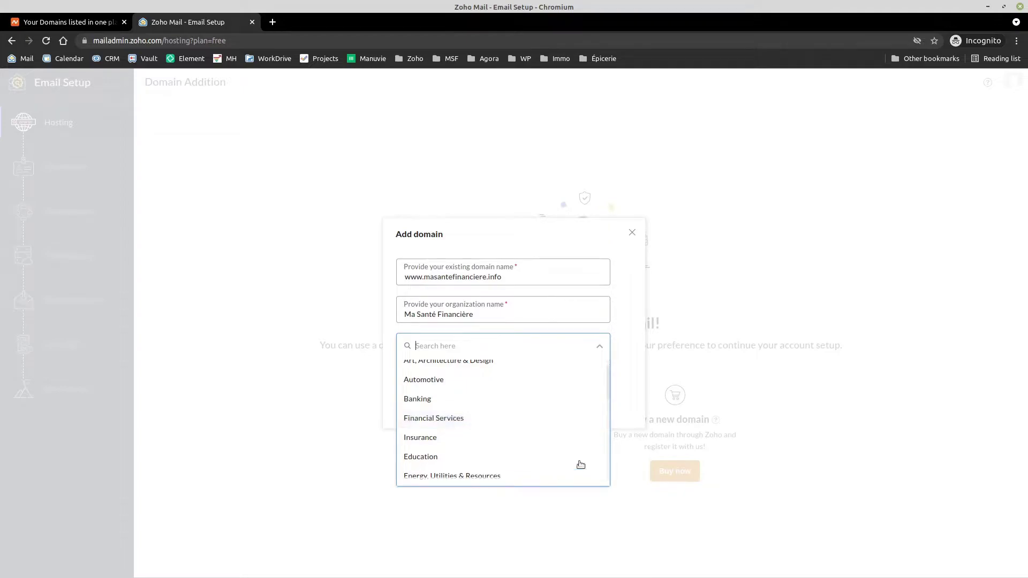
left_click(449, 418)
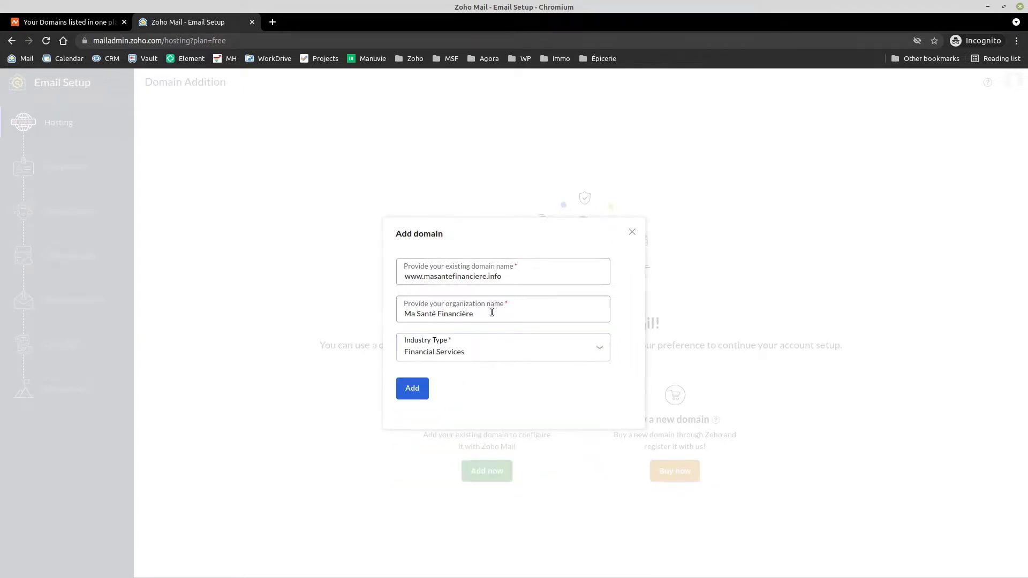
left_click(419, 389)
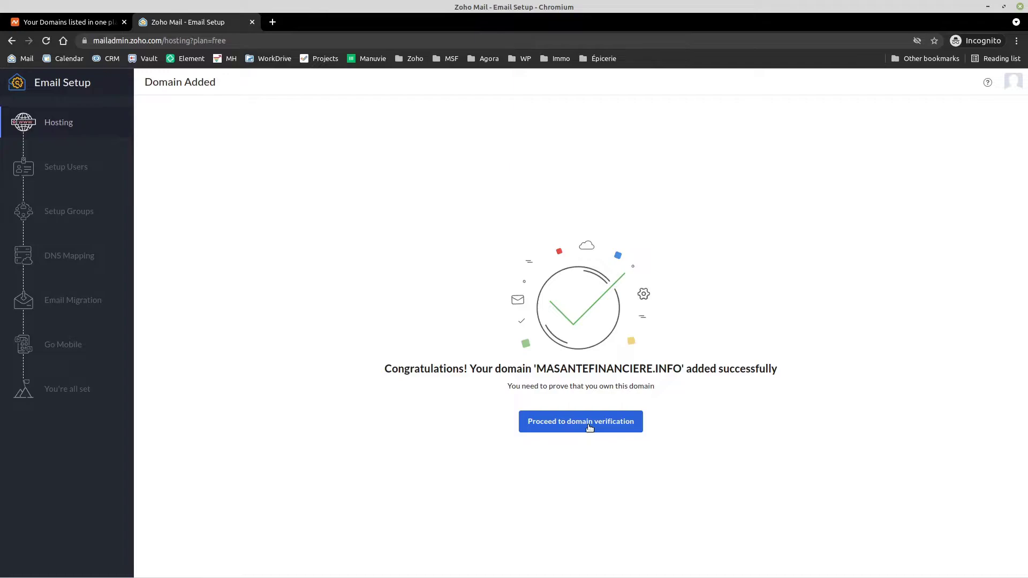
Step: Open the domain verification instructions, noting the TXT record method and Namecheap as domain manager
left_click(589, 426)
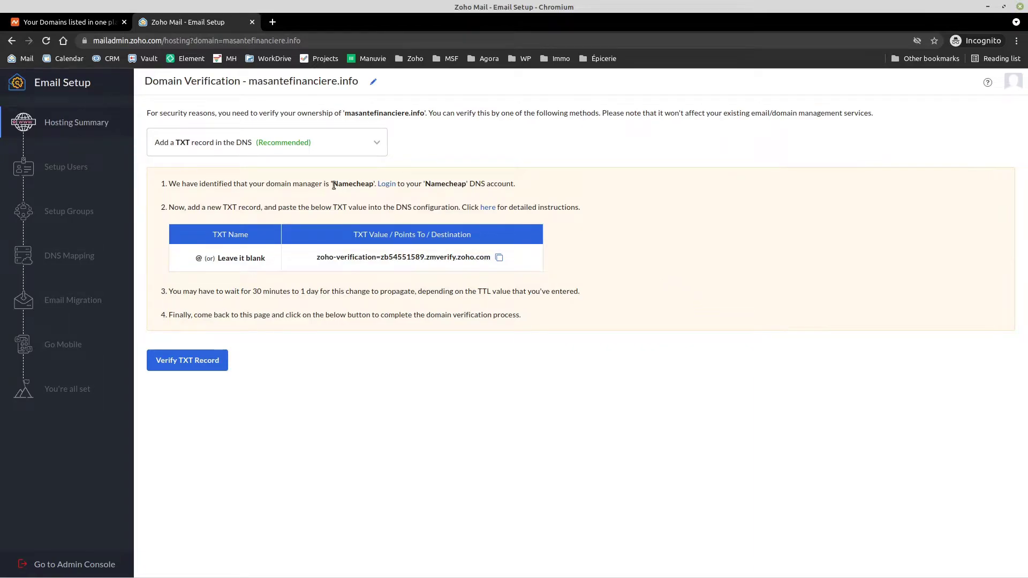
left_click_drag(332, 185, 375, 184)
Step: In Namecheap, open masantefinanciere.info's management and view its Advanced DNS host records
left_click(53, 25)
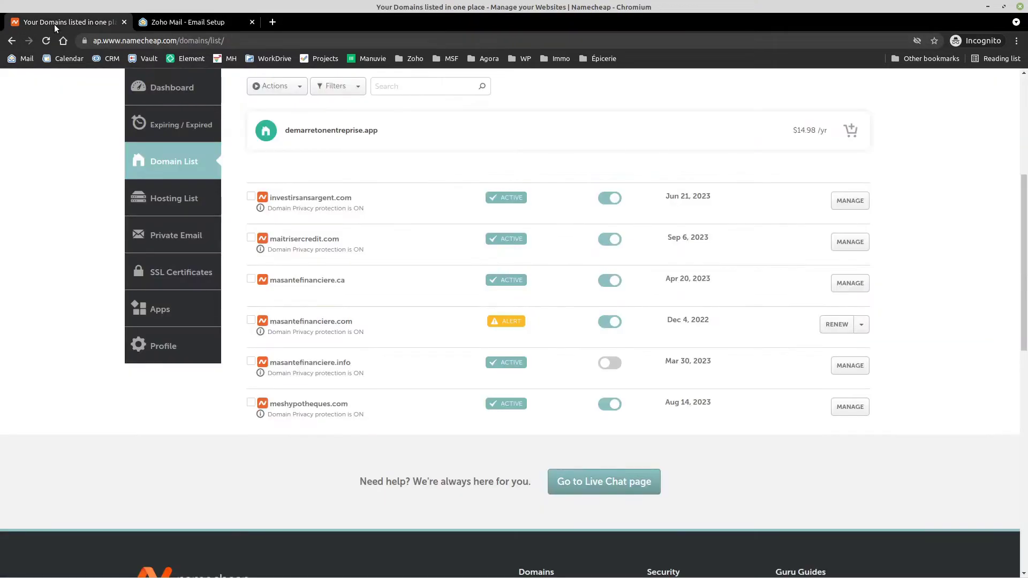
scroll(326, 180, "down", 1)
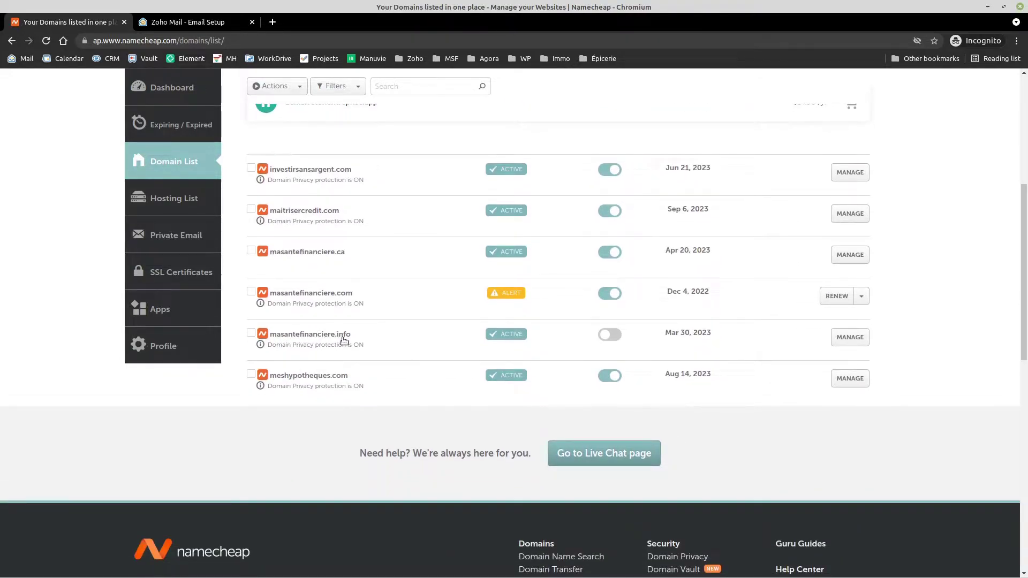
left_click(850, 337)
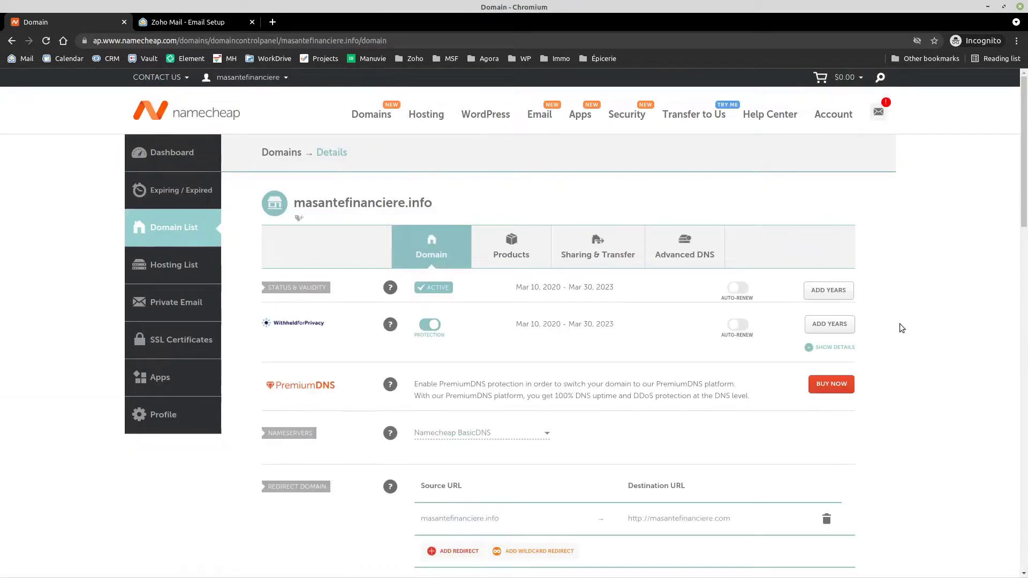
scroll(515, 340, "down", 2)
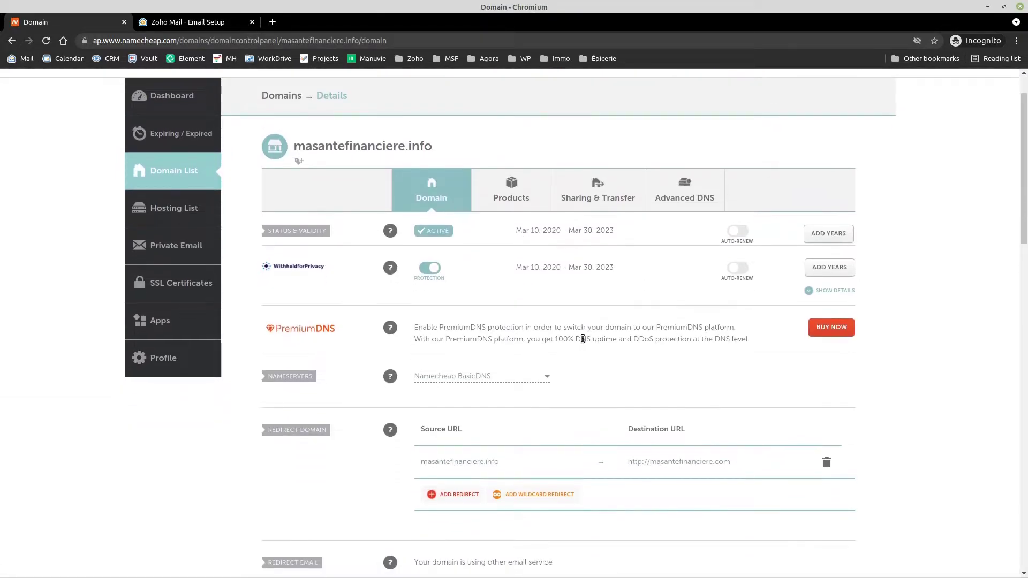
scroll(583, 339, "down", 2)
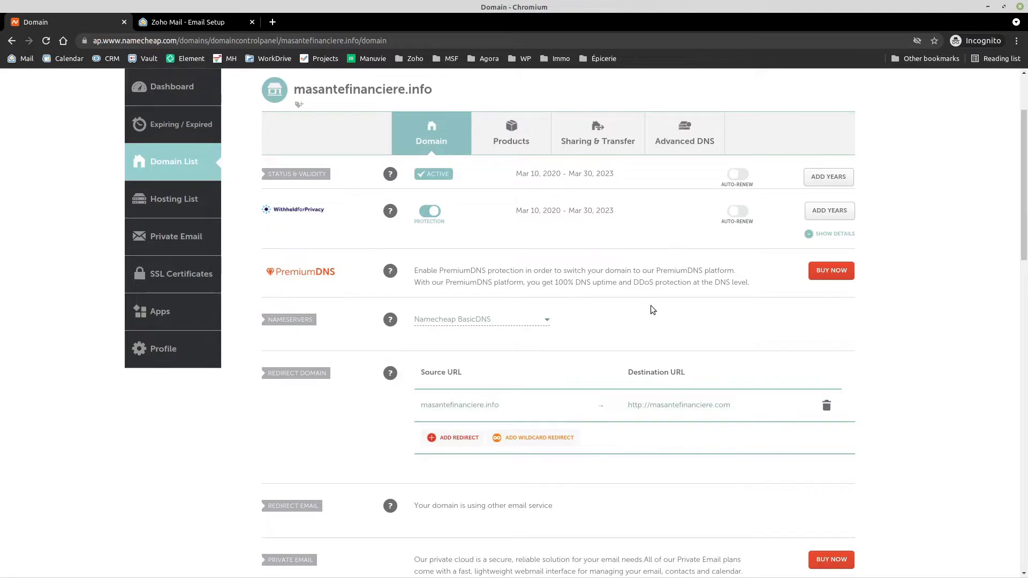
left_click(699, 140)
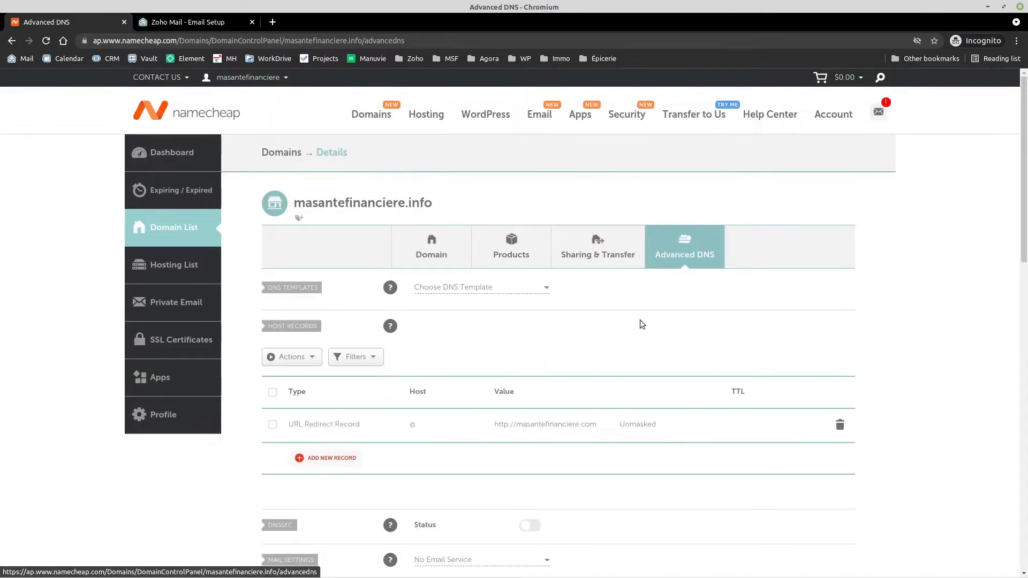
scroll(637, 323, "down", 5)
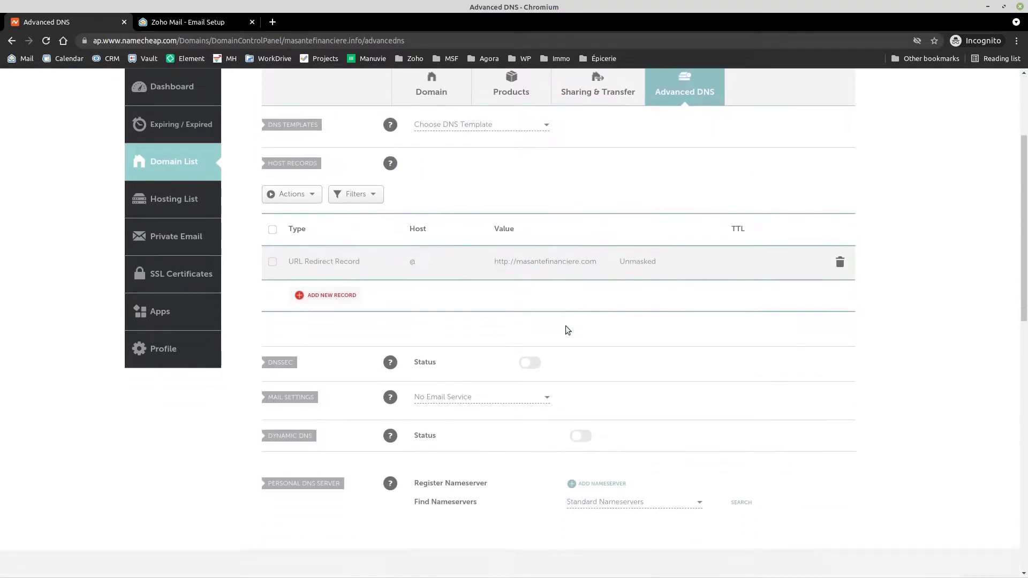
scroll(567, 330, "down", 2)
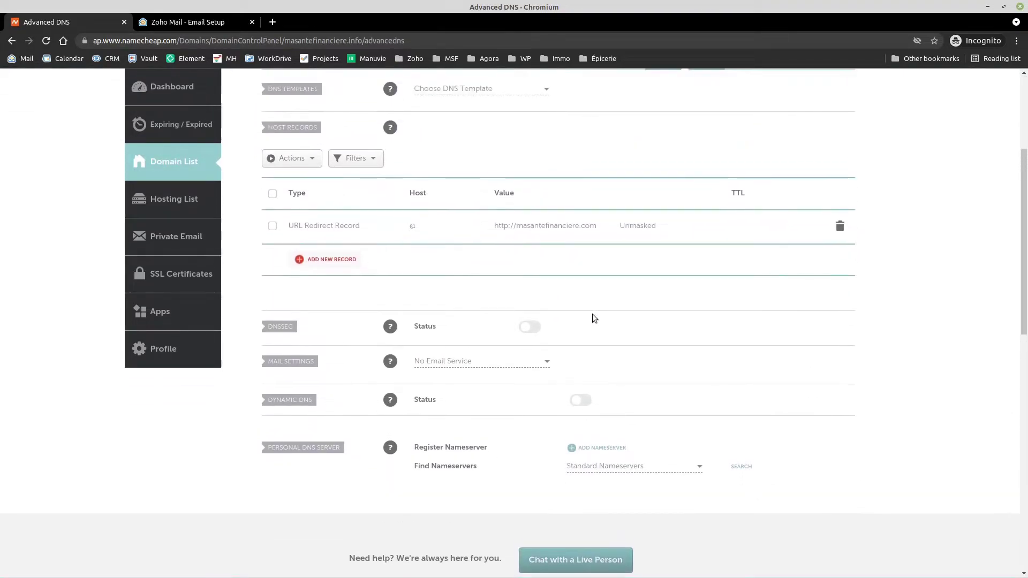
scroll(592, 318, "up", 2)
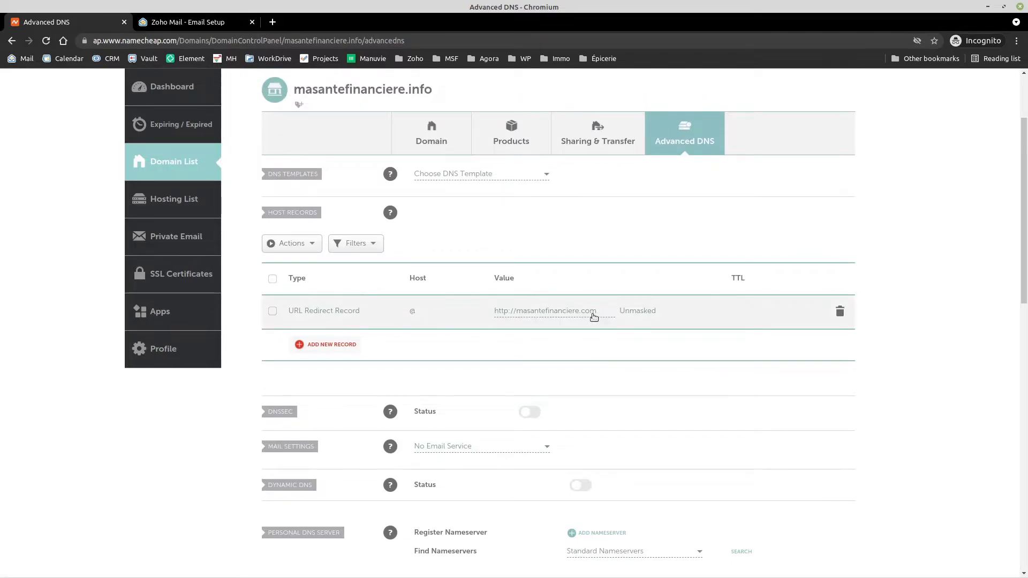
Step: Copy the zoho-verification TXT value from Zoho's instructions and return to Namecheap's Advanced DNS
left_click(213, 24)
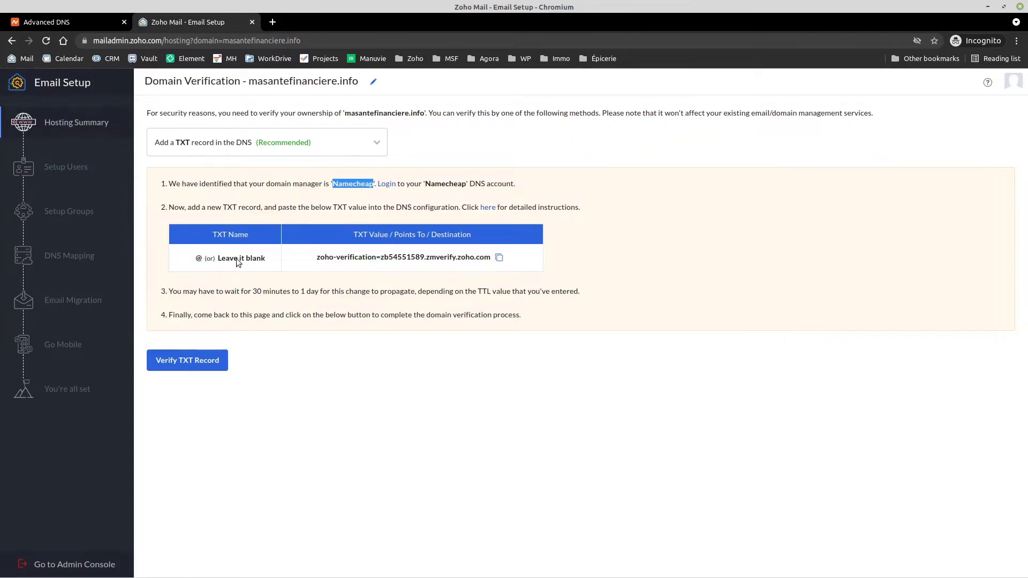
left_click(499, 258)
left_click_drag(222, 208, 238, 208)
left_click(56, 21)
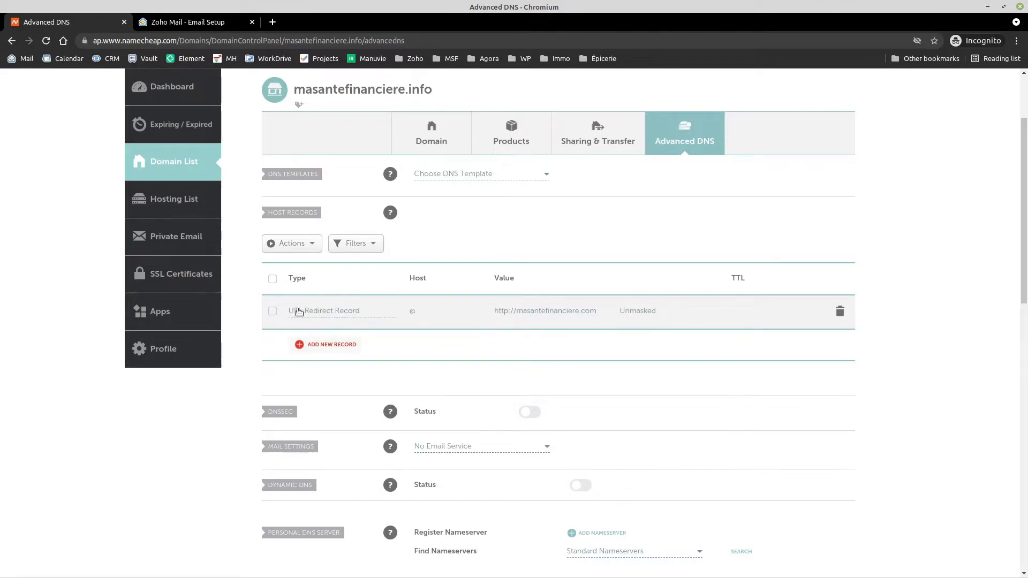
Step: Convert the @ URL redirect into a TXT record holding the zoho-verification value, save it, return to Zoho
left_click(337, 311)
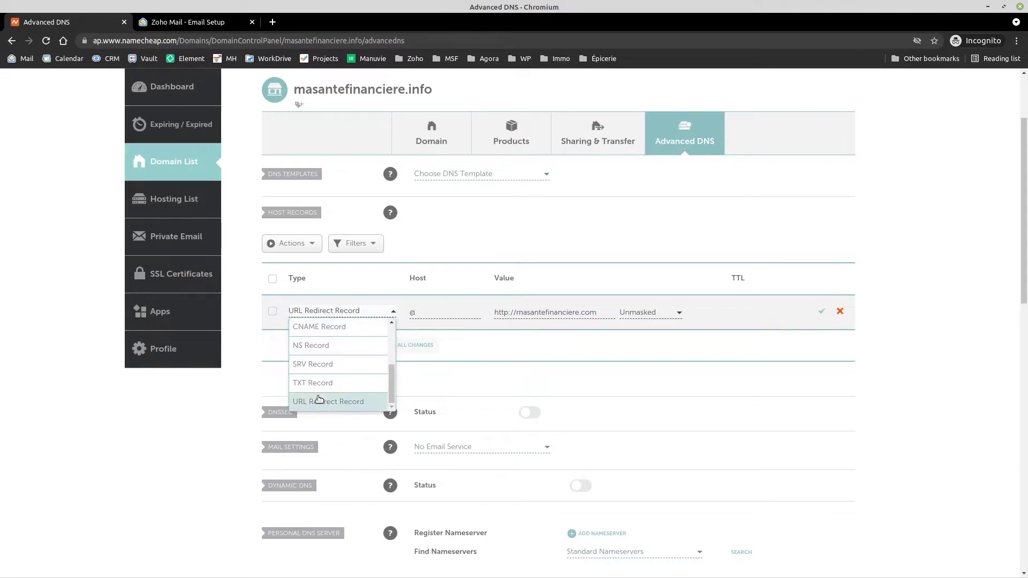
left_click(341, 385)
left_click(417, 312)
left_click(612, 313)
key("ctrl+a")
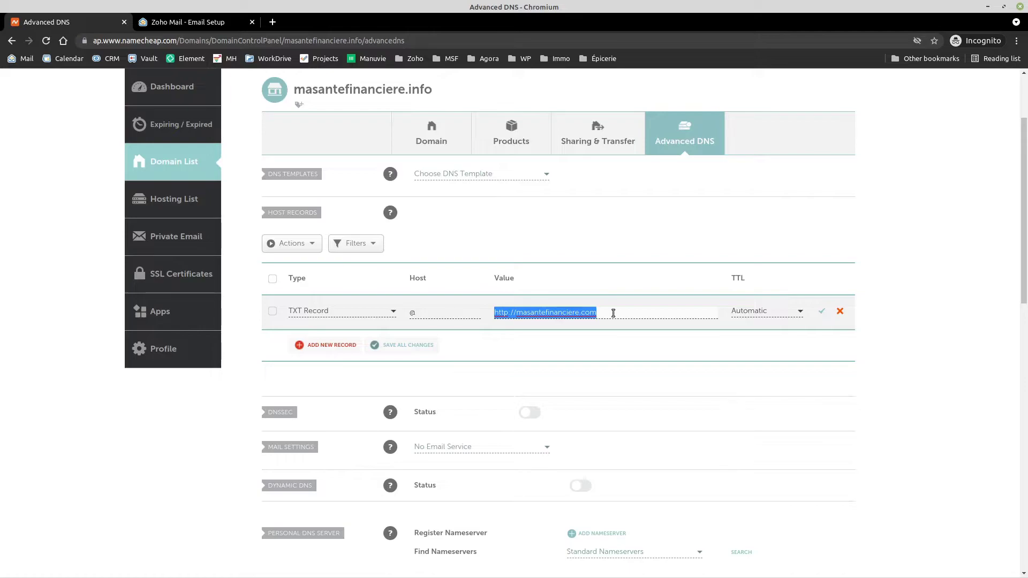
key("ctrl+v")
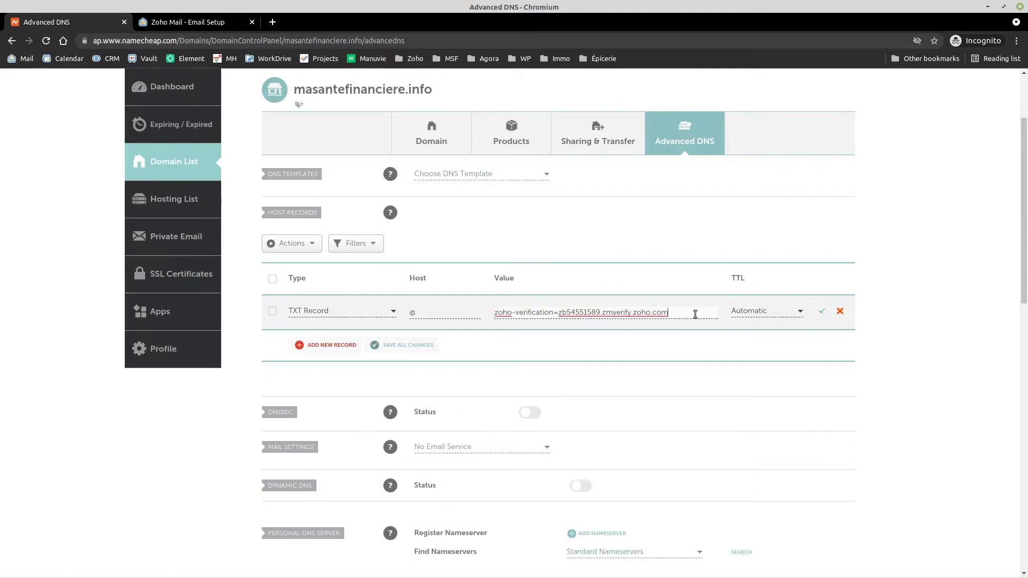
left_click(821, 313)
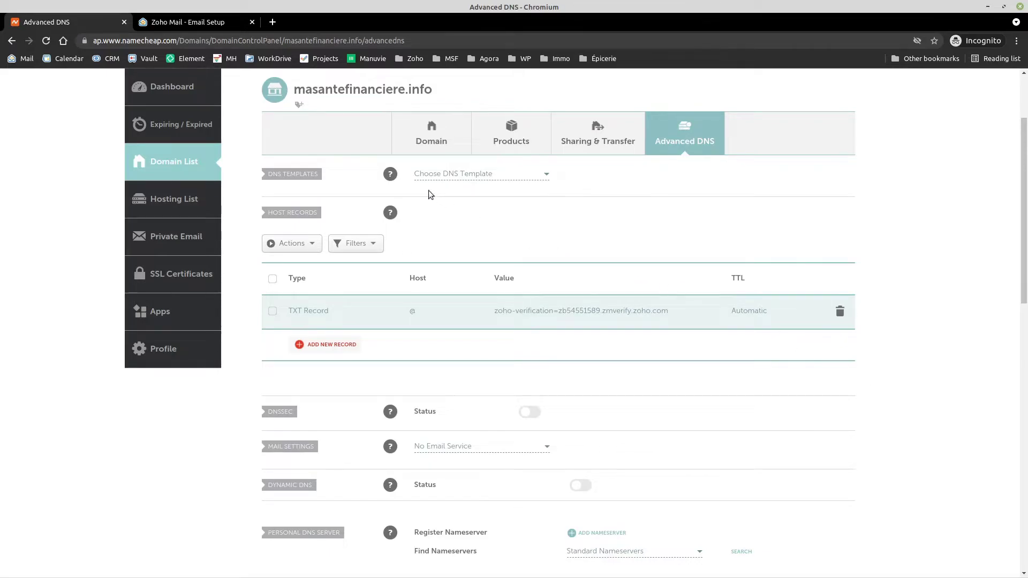
scroll(729, 397, "down", 2)
scroll(695, 396, "down", 5)
scroll(691, 374, "up", 8)
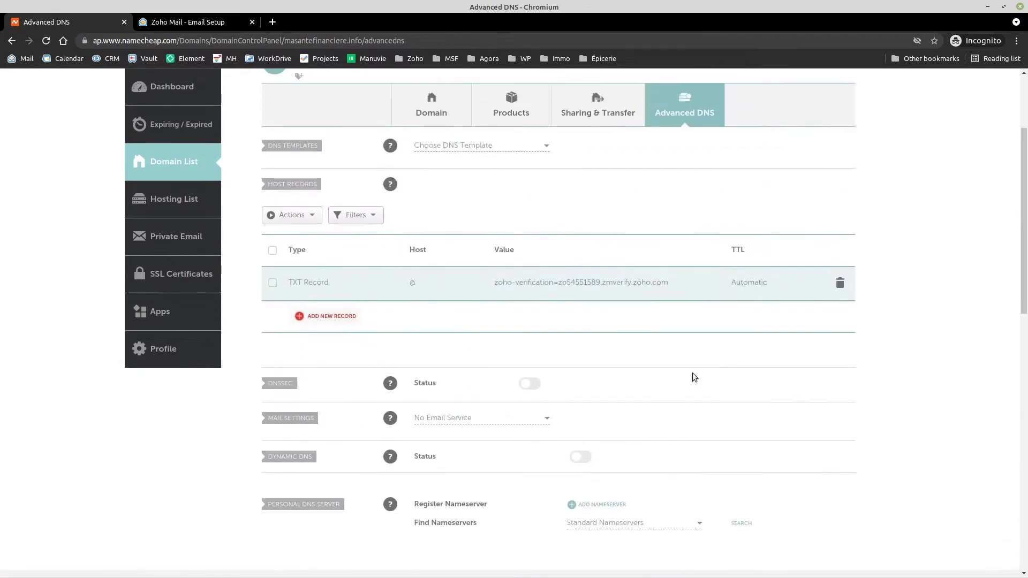
key("ctrl+Tab")
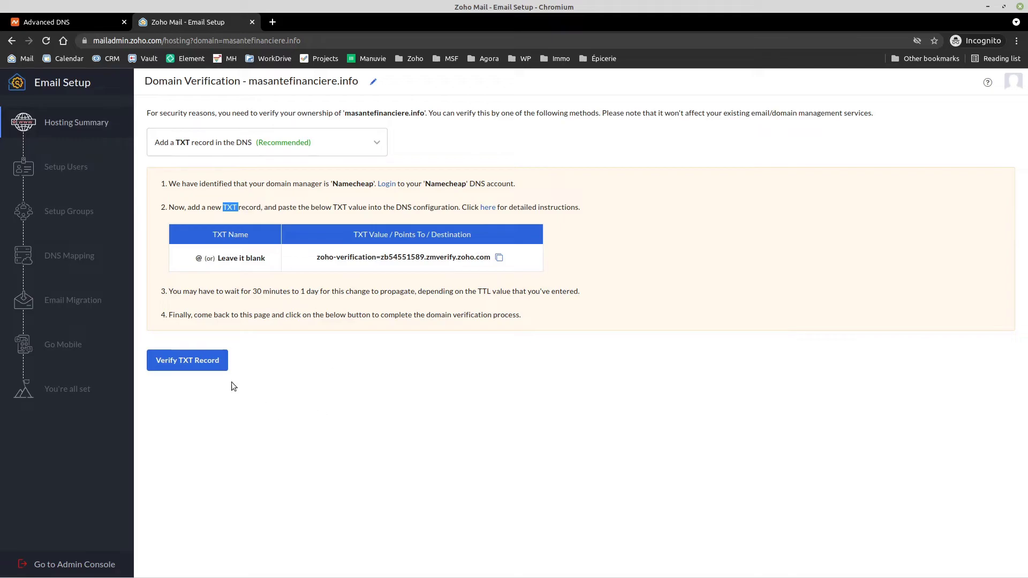
Step: Attempt Zoho's TXT record verification, which fails pending propagation, and return to Namecheap's Advanced DNS
left_click(198, 360)
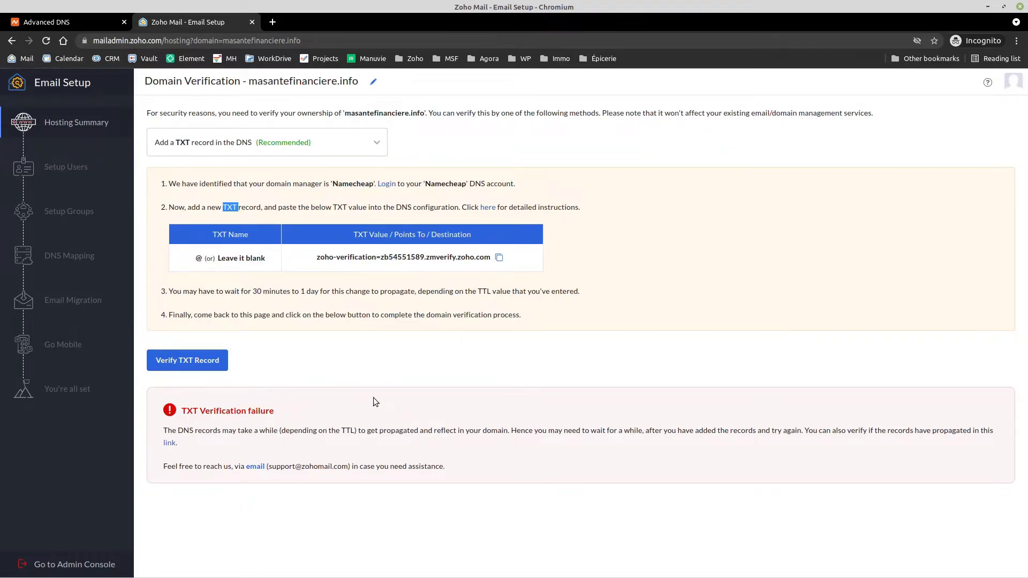
left_click(83, 22)
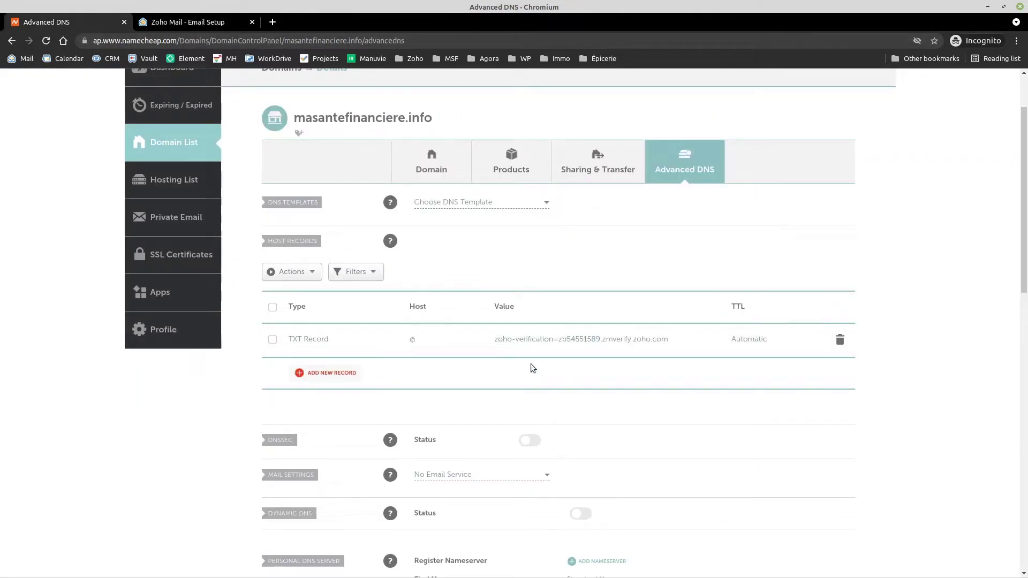
Step: Review the saved Zoho TXT record in Namecheap, then switch back to Zoho's Email Setup
scroll(544, 353, "down", 5)
scroll(545, 351, "up", 3)
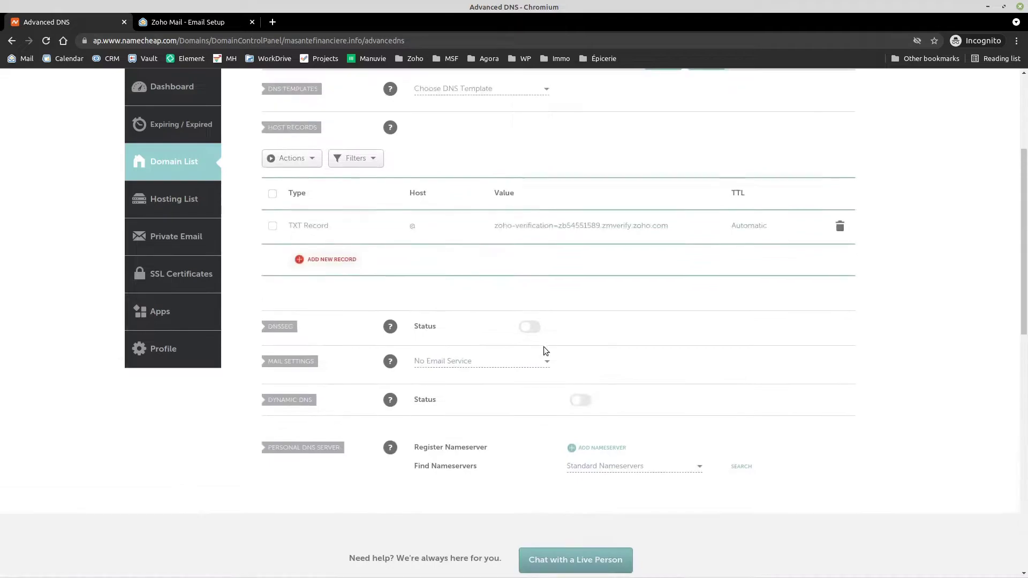
scroll(545, 347, "up", 4)
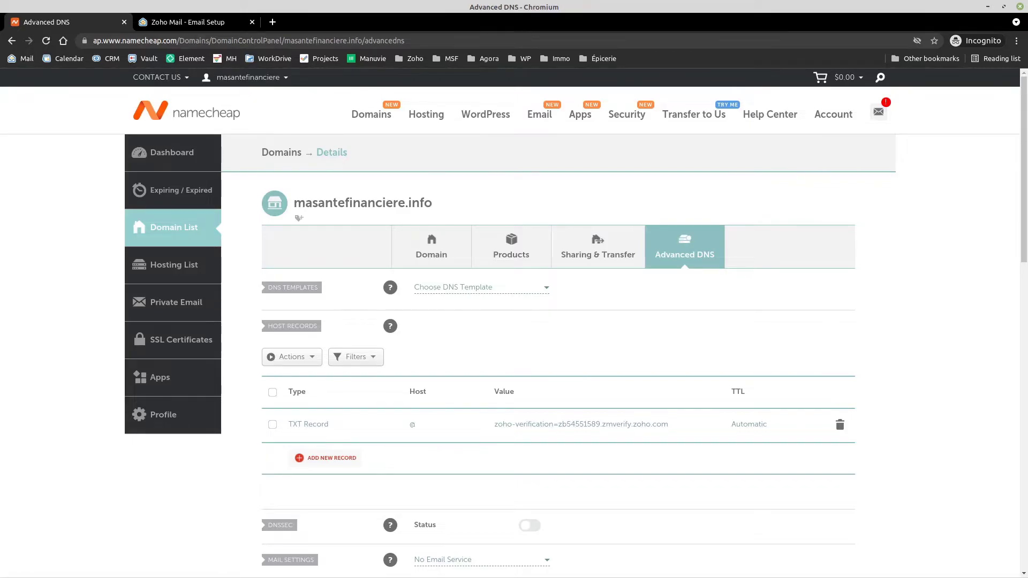
key("ctrl+Tab")
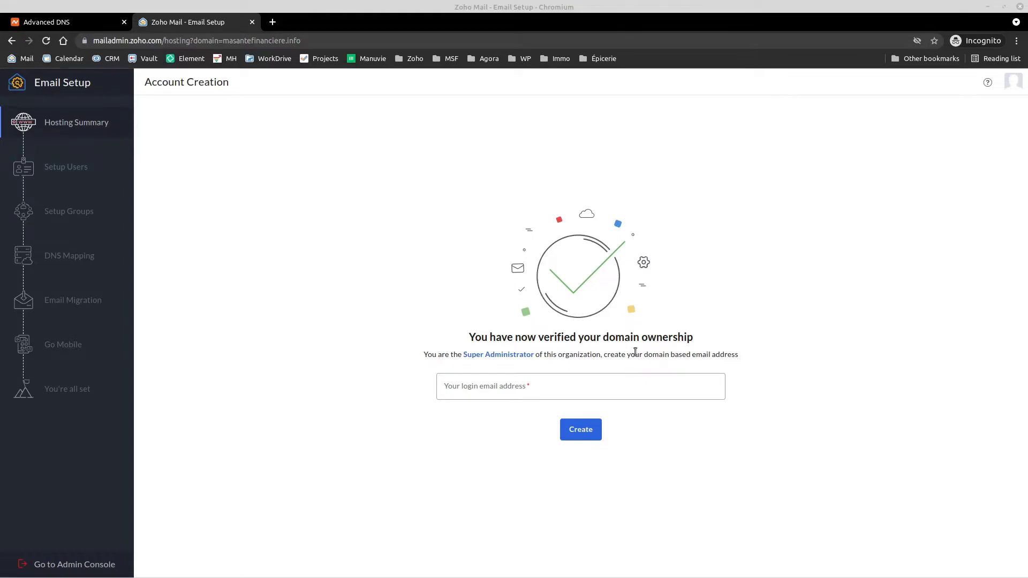
Step: Enter the admin's username as the masantefinanciere.info login address and create the account
mouse_move(495, 359)
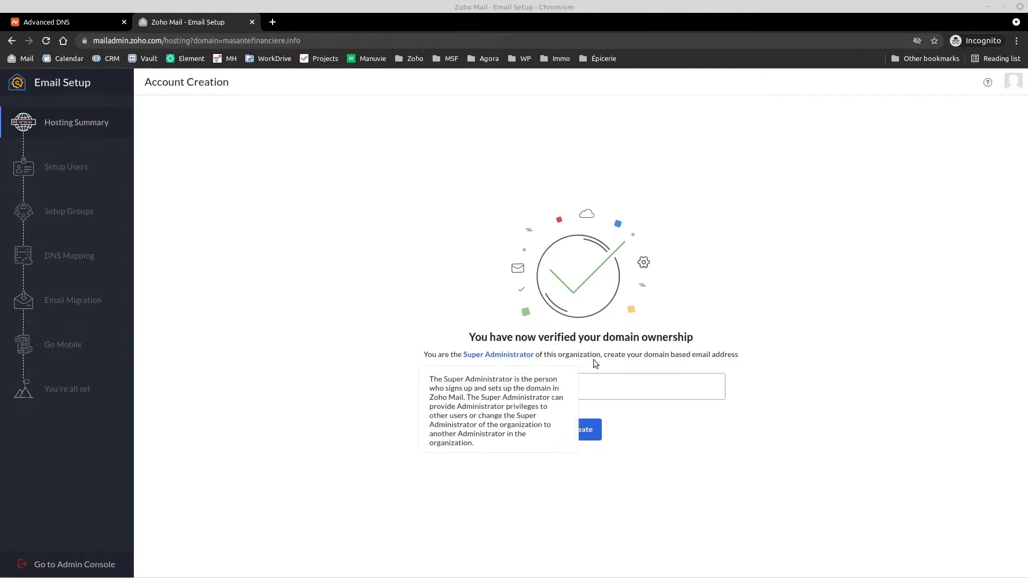
left_click(599, 382)
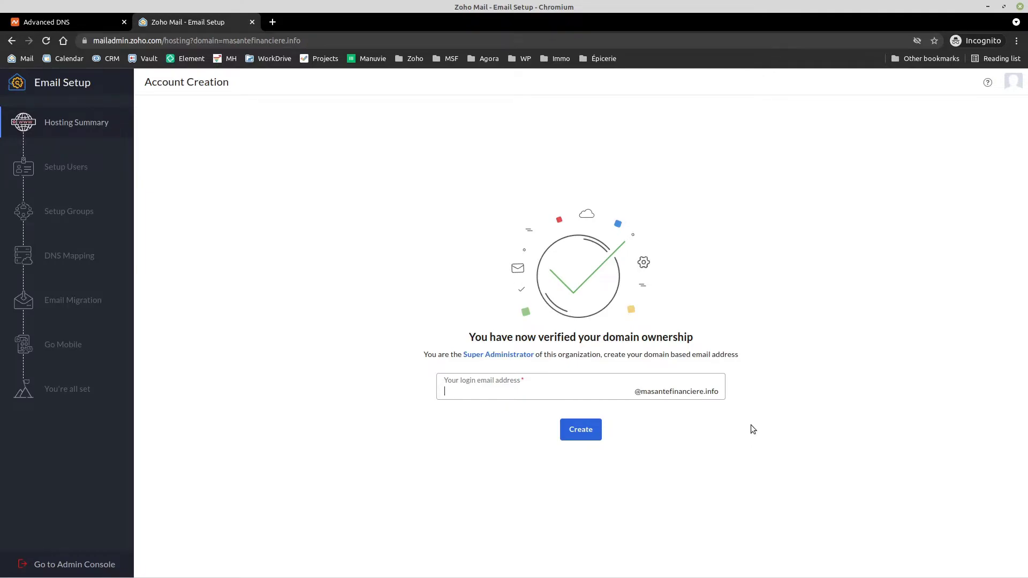
left_click(590, 439)
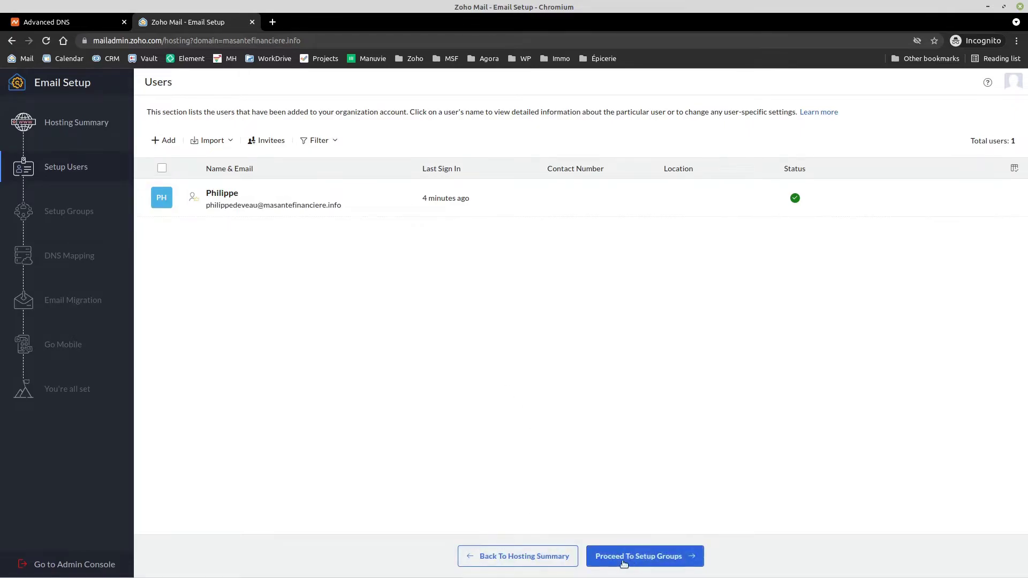
Step: Skip past the Setup Users and Setup Groups steps to reach DNS Mapping
left_click(642, 556)
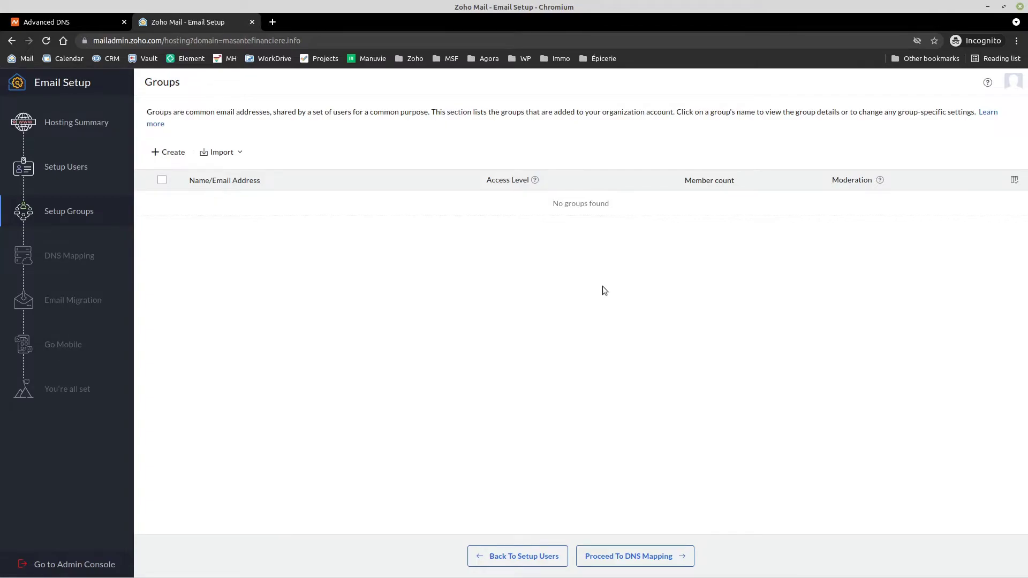
left_click(637, 560)
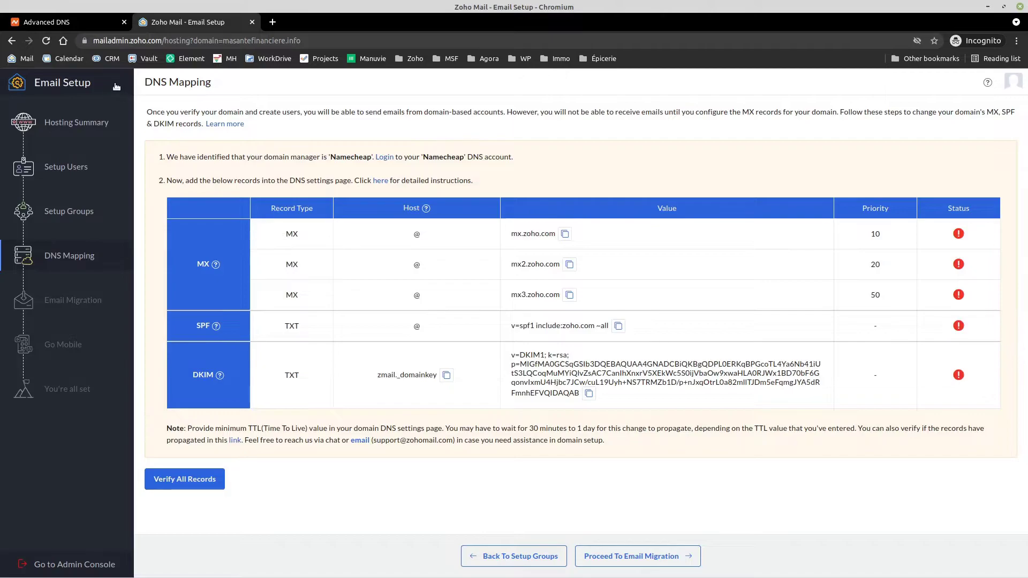
Step: In Namecheap's Advanced DNS, discard an unused new record and open the Mail Settings service dropdown
left_click(83, 19)
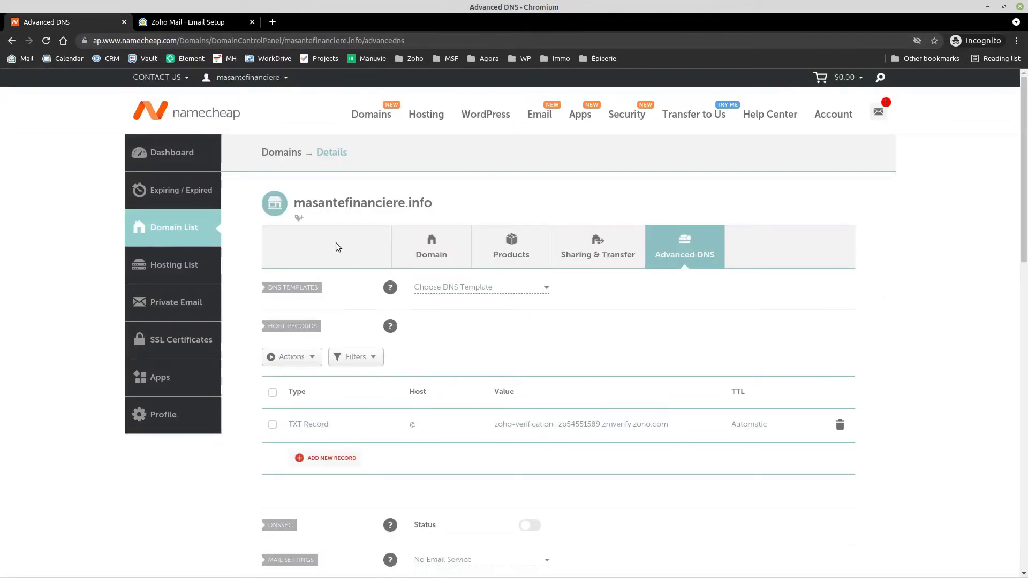
scroll(386, 293, "down", 3)
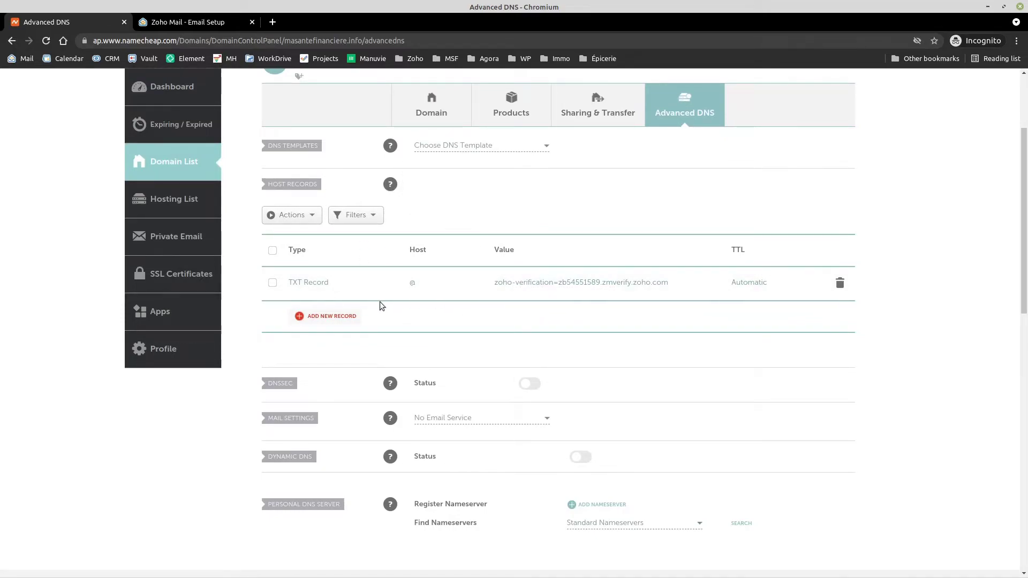
left_click(335, 316)
scroll(331, 273, "down", 5)
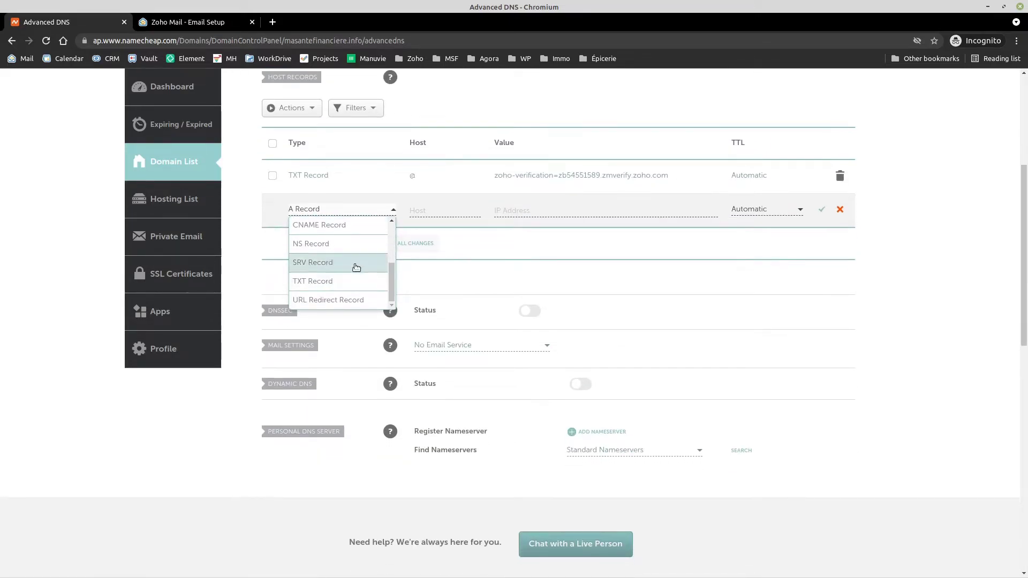
scroll(368, 283, "down", 2)
scroll(367, 281, "up", 3)
scroll(360, 269, "up", 3)
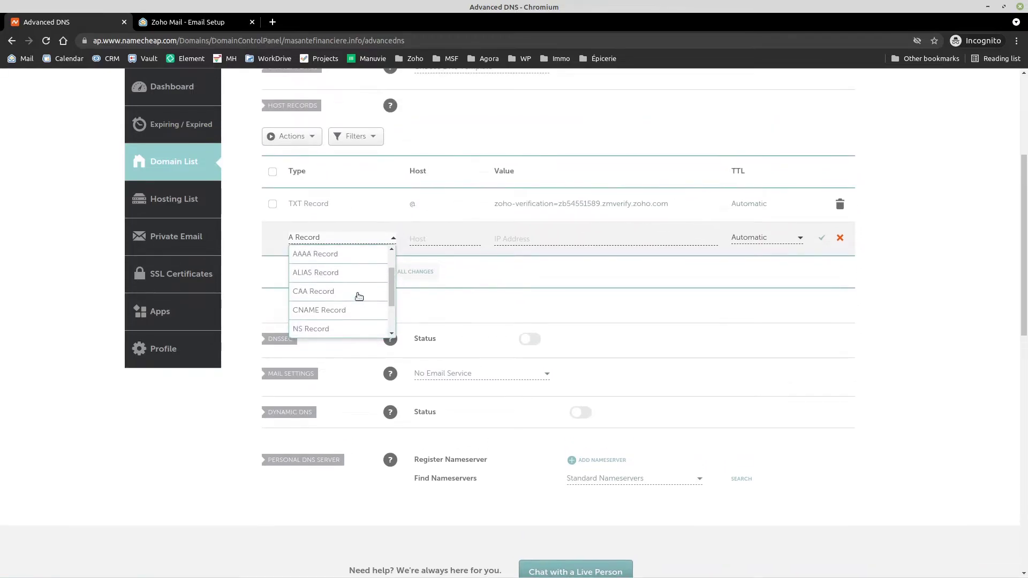
left_click(844, 238)
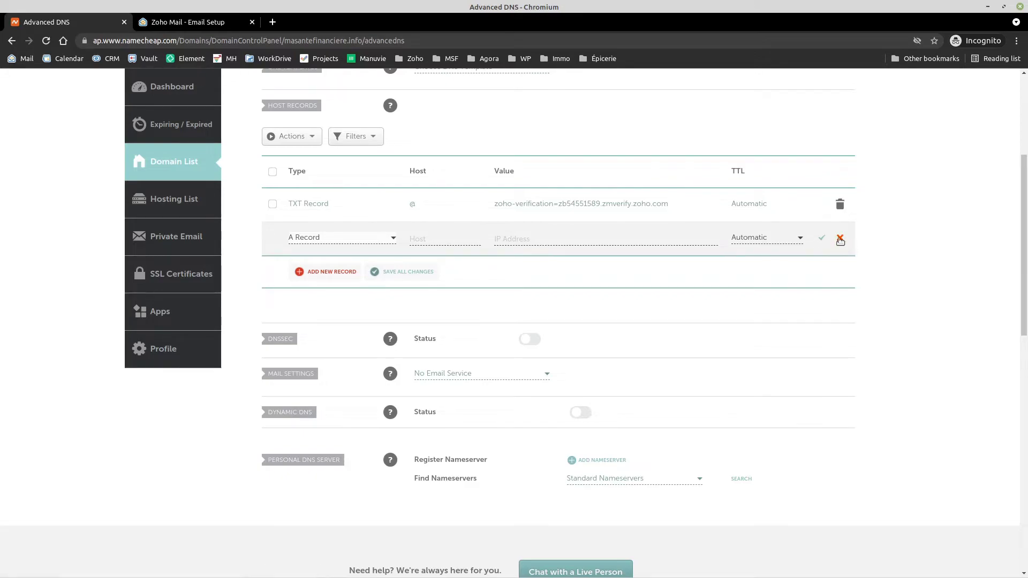
left_click(839, 239)
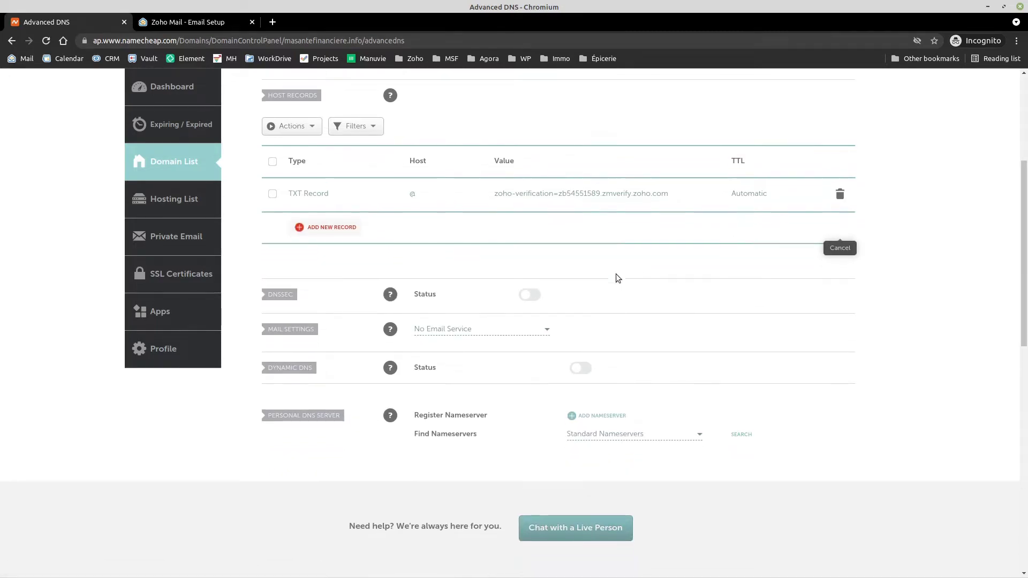
scroll(615, 274, "down", 3)
scroll(704, 282, "up", 3)
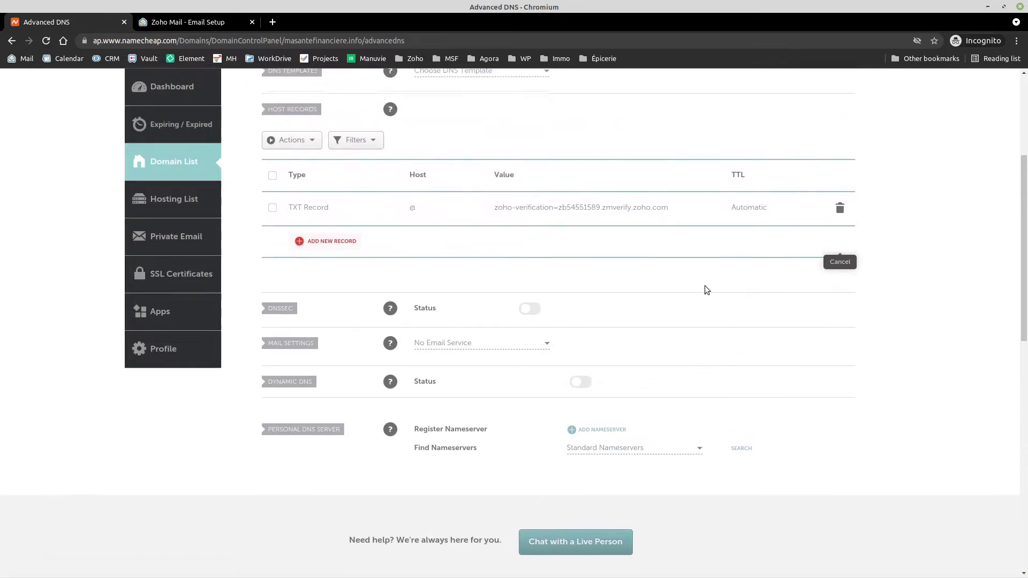
left_click(510, 372)
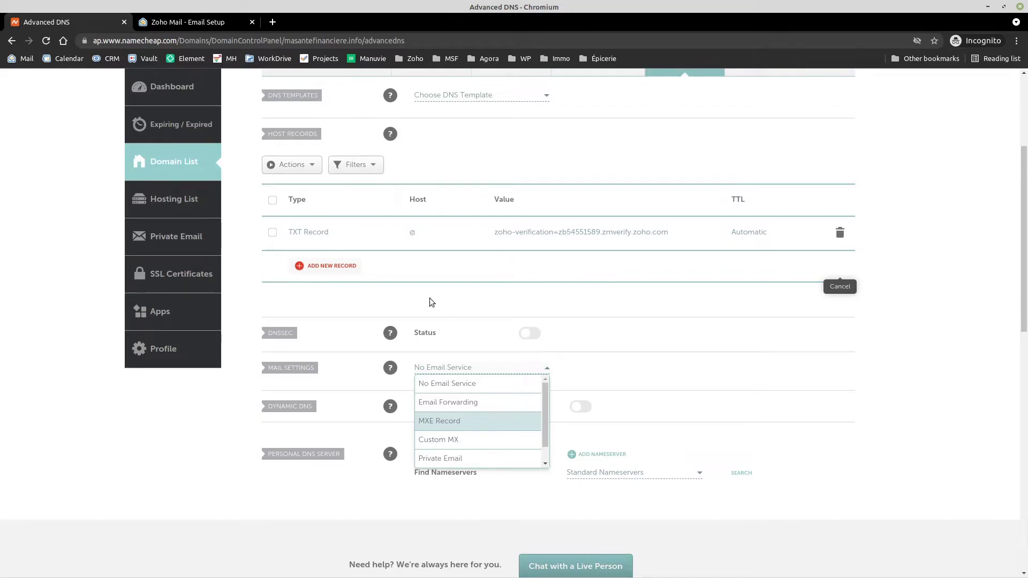
Step: Switch Namecheap's Mail Settings from No Email Service to Custom MX, then return to Zoho's DNS Mapping
left_click(751, 389)
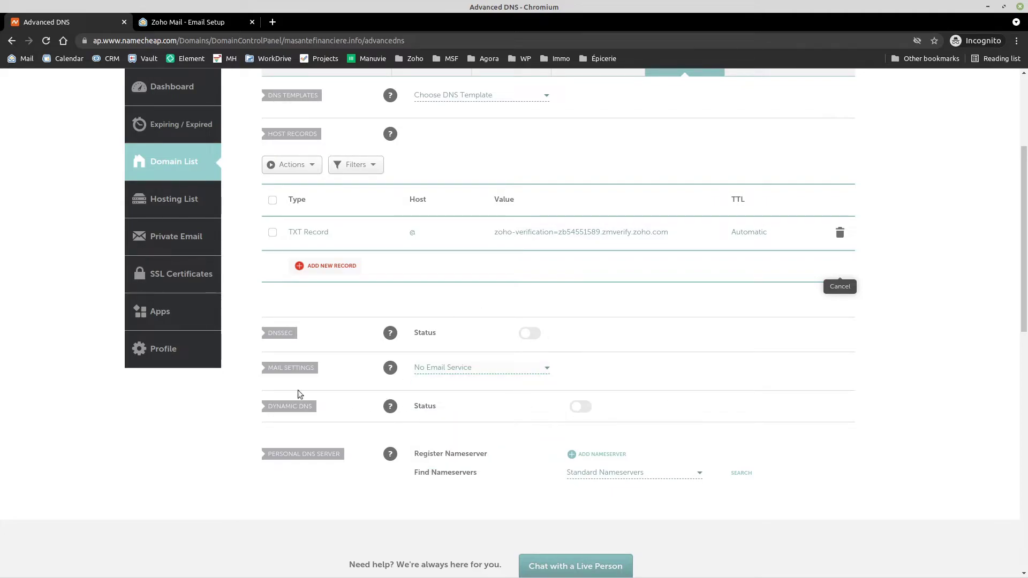
left_click(484, 367)
left_click(456, 440)
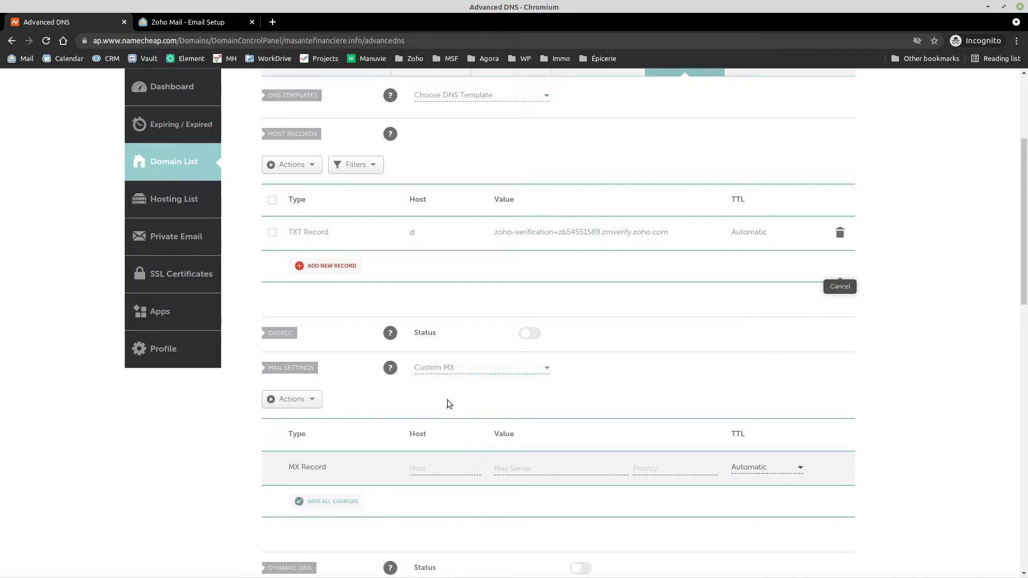
scroll(398, 402, "down", 1)
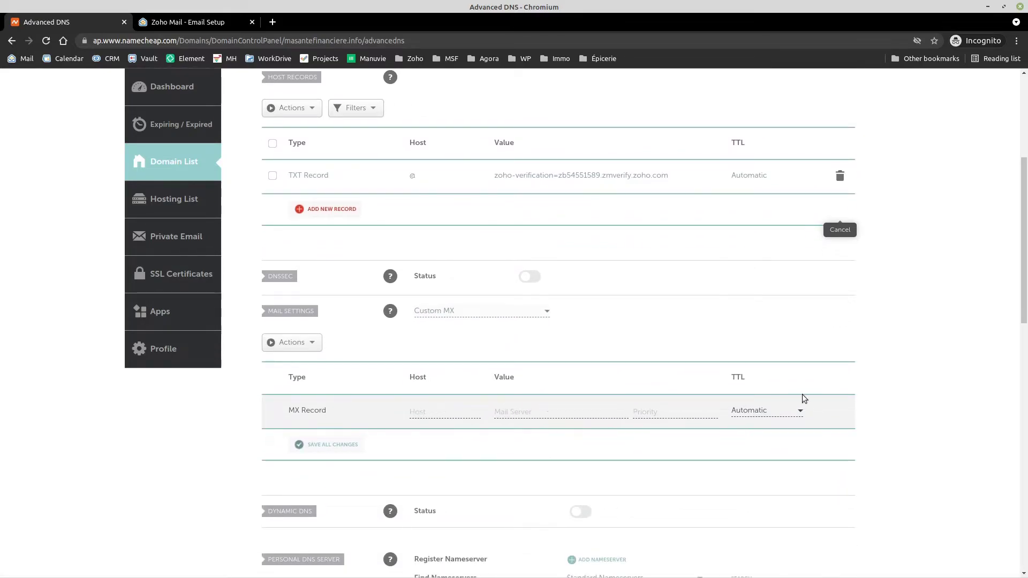
left_click(222, 21)
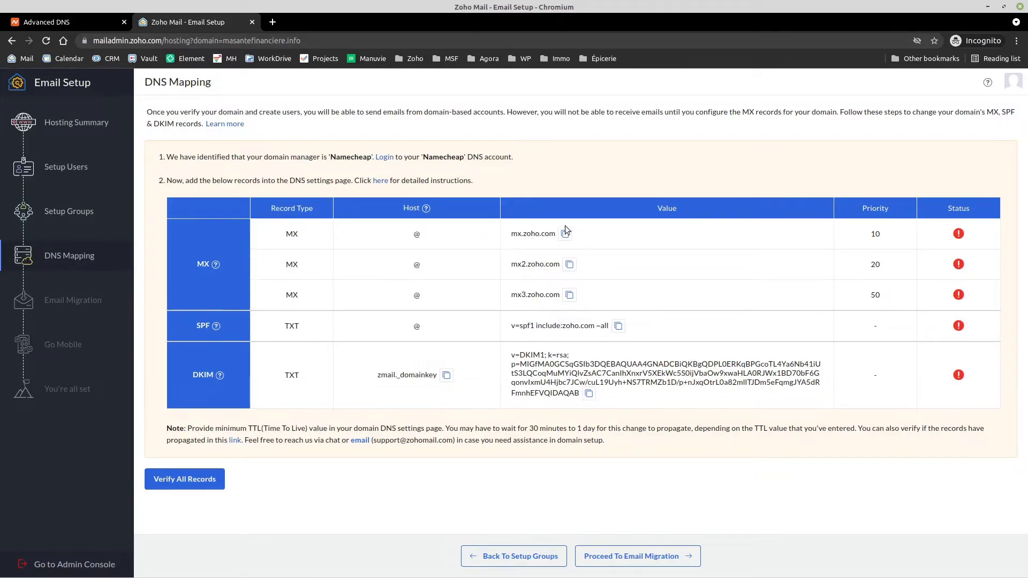
Step: Copy mx.zoho.com from Zoho and enter it as an MX record on host @
left_click(566, 235)
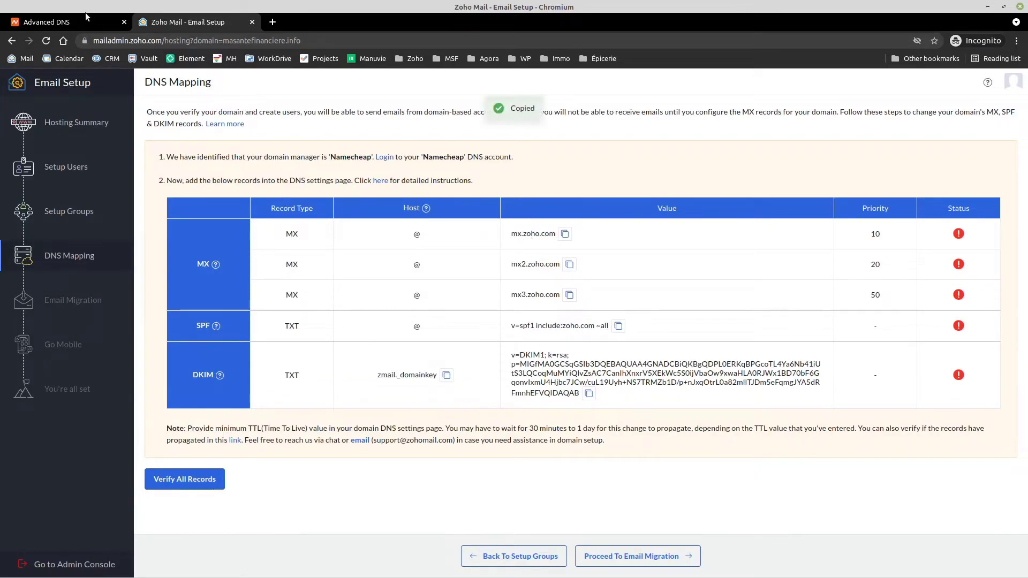
left_click(88, 21)
left_click(431, 412)
key("ctrl+v")
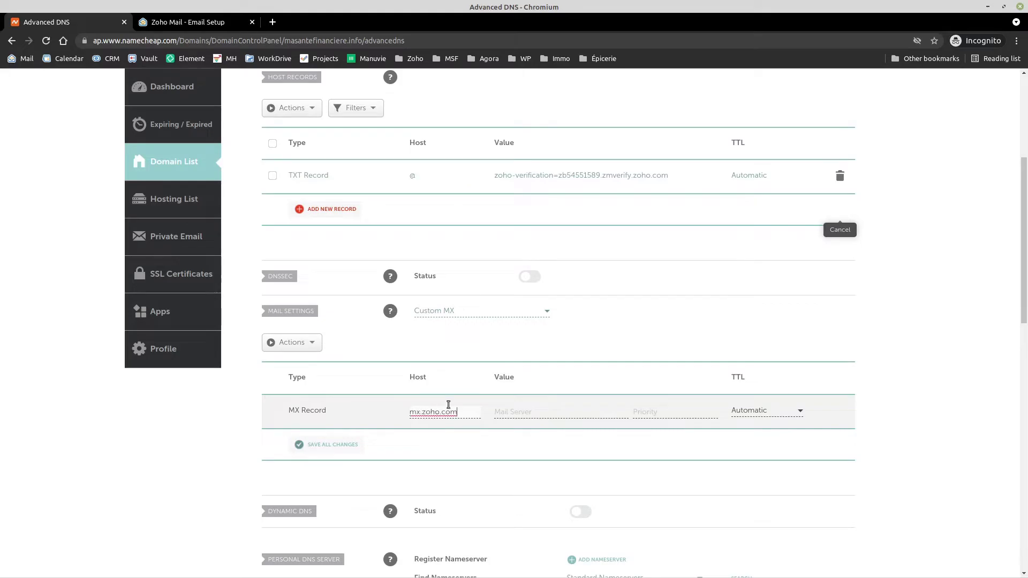
left_click(221, 24)
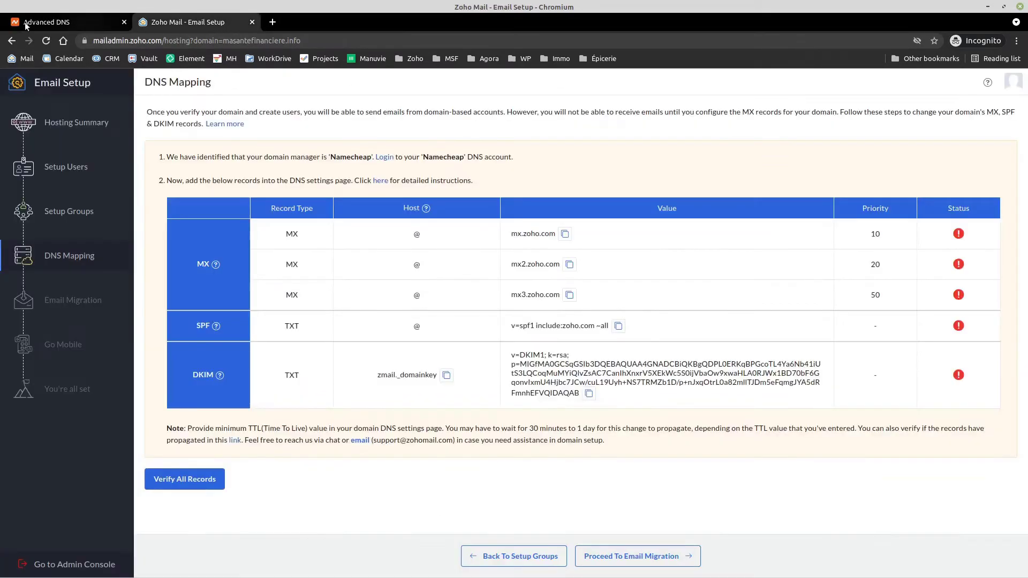
left_click(29, 23)
left_click_drag(469, 411, 387, 392)
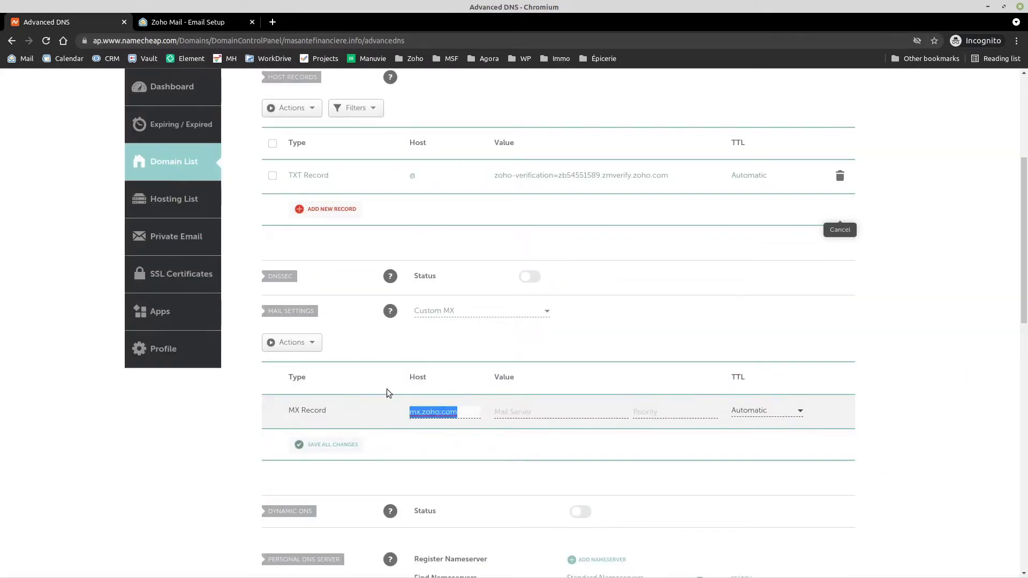
type("@")
key("Tab")
key("ctrl+v")
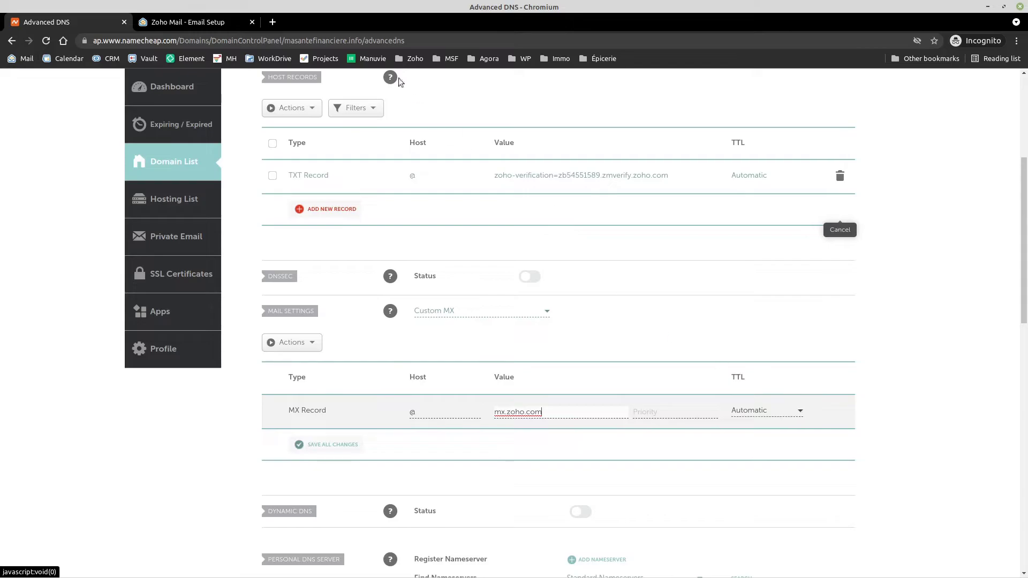
Step: Keep the mx.zoho.com record's TTL Automatic, set priority 10, and save it
left_click(212, 22)
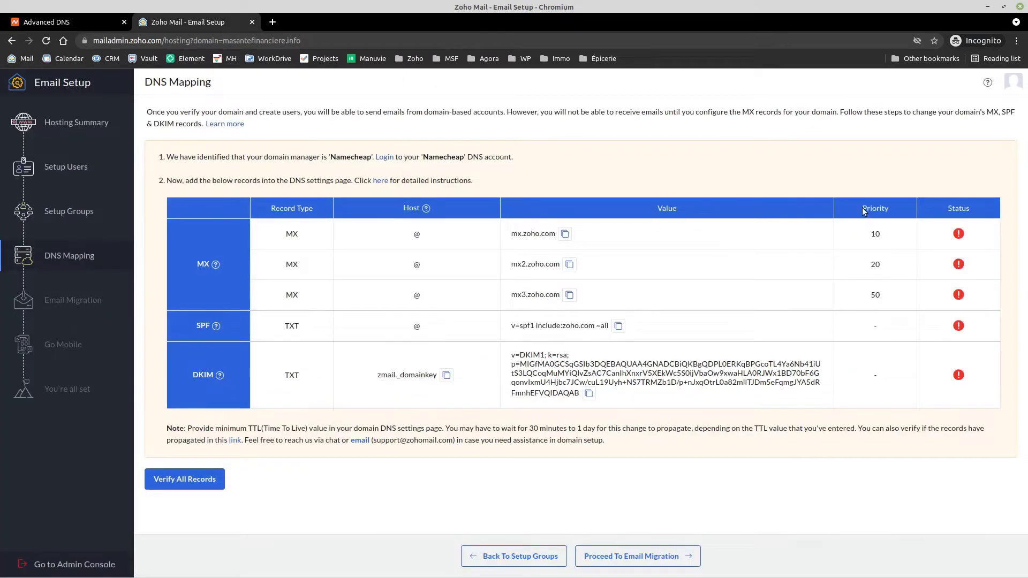
left_click(69, 21)
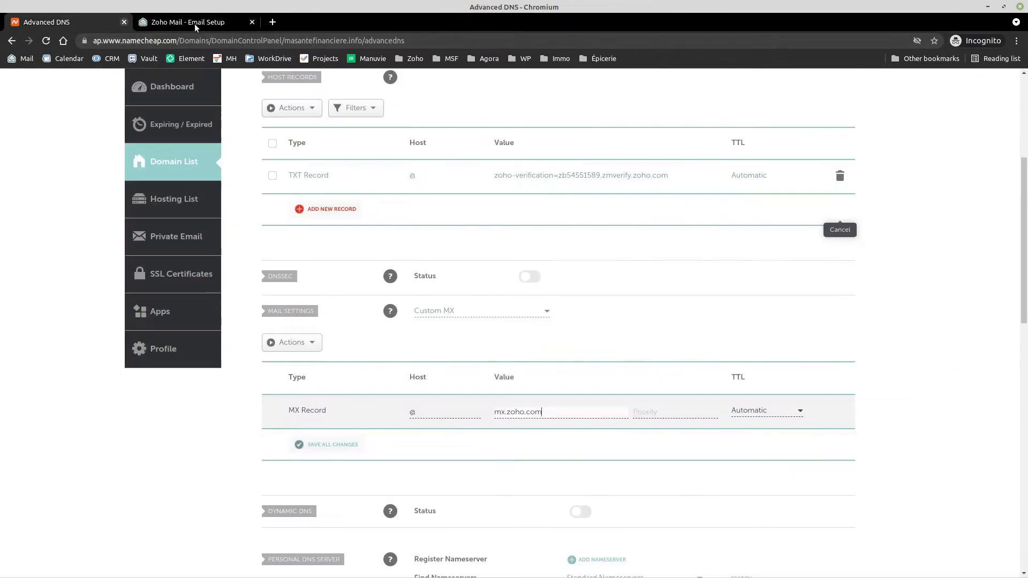
left_click(782, 417)
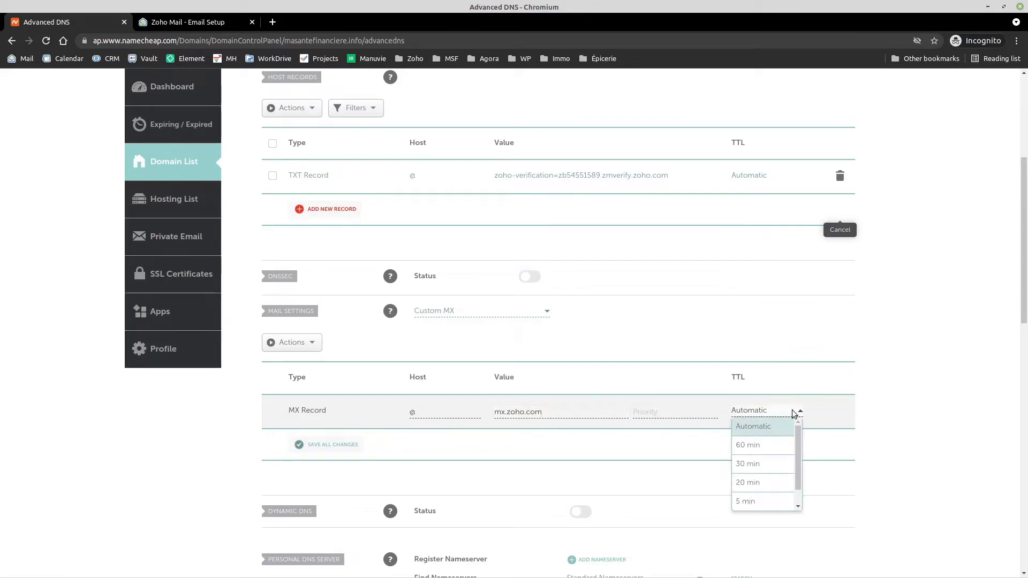
scroll(797, 482, "down", 1)
left_click_drag(796, 481, 801, 427)
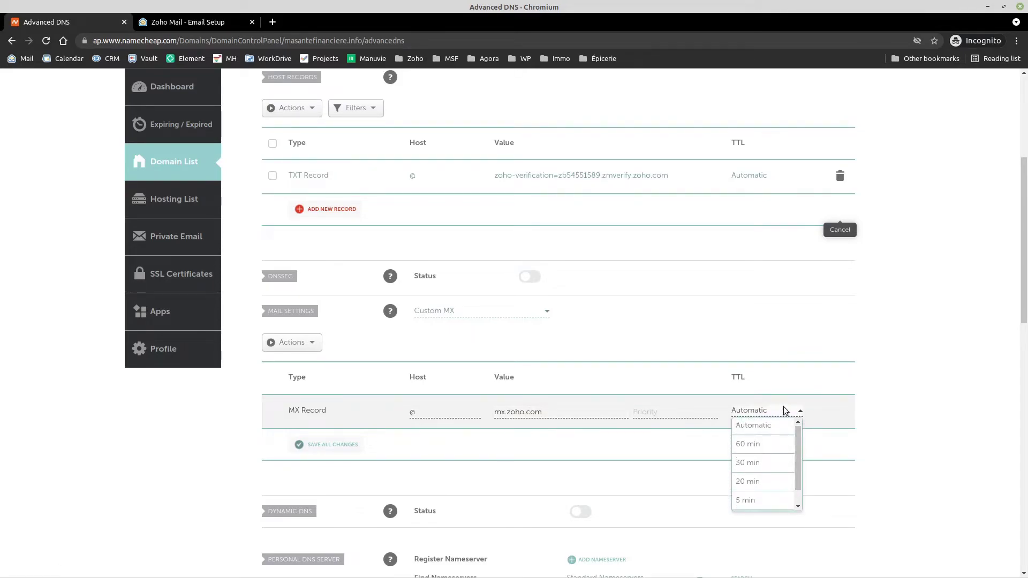
left_click(784, 410)
scroll(752, 412, "down", 2)
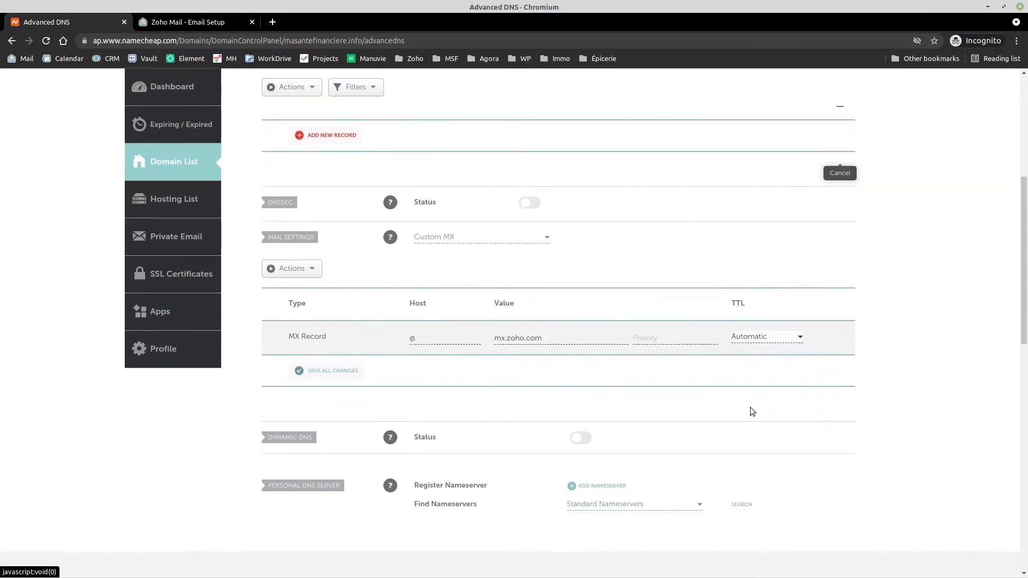
left_click(333, 372)
left_click(652, 339)
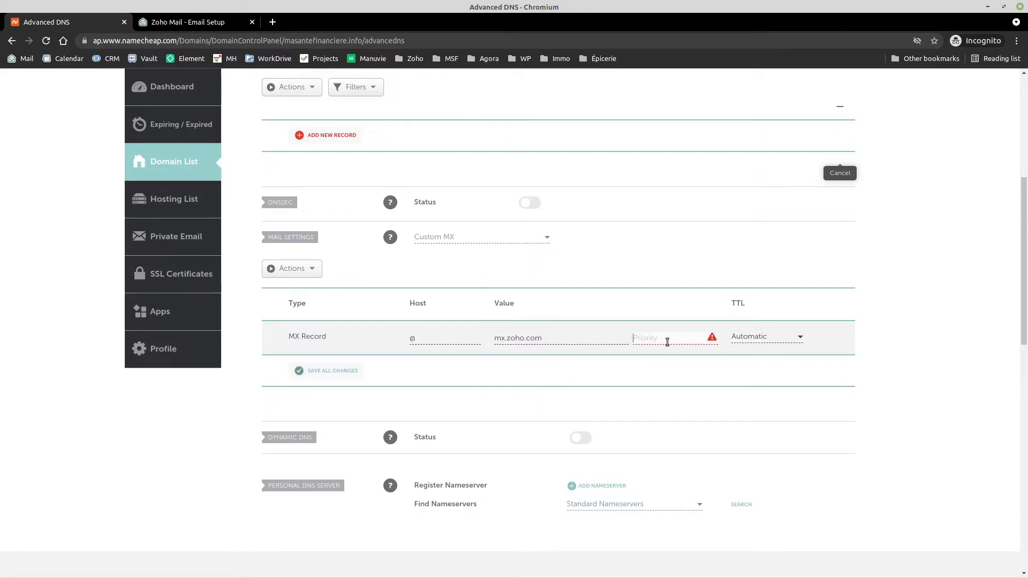
type("10")
left_click(333, 373)
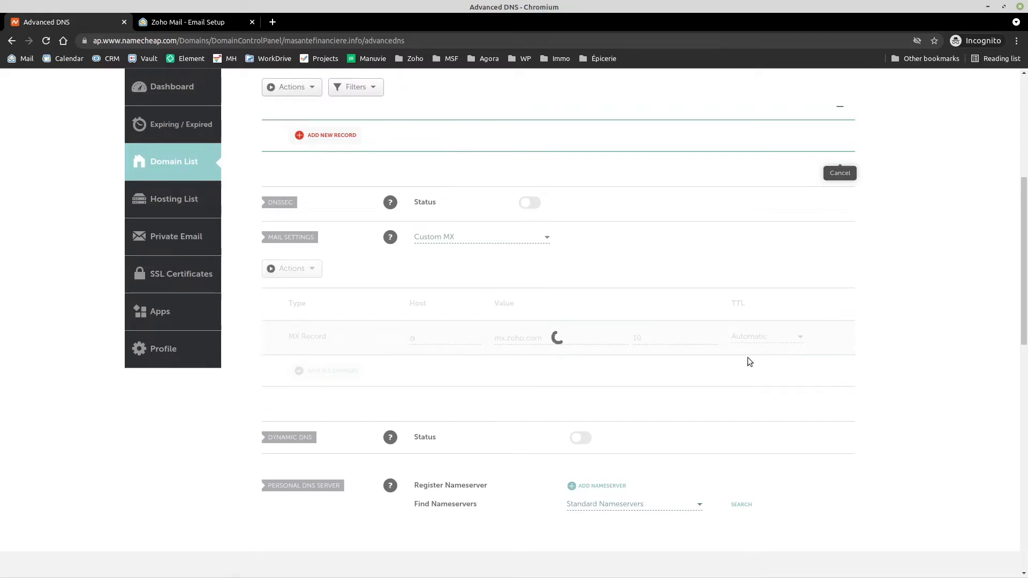
Step: Add a second MX record on host @ for mx2.zoho.com with priority 20
left_click(194, 23)
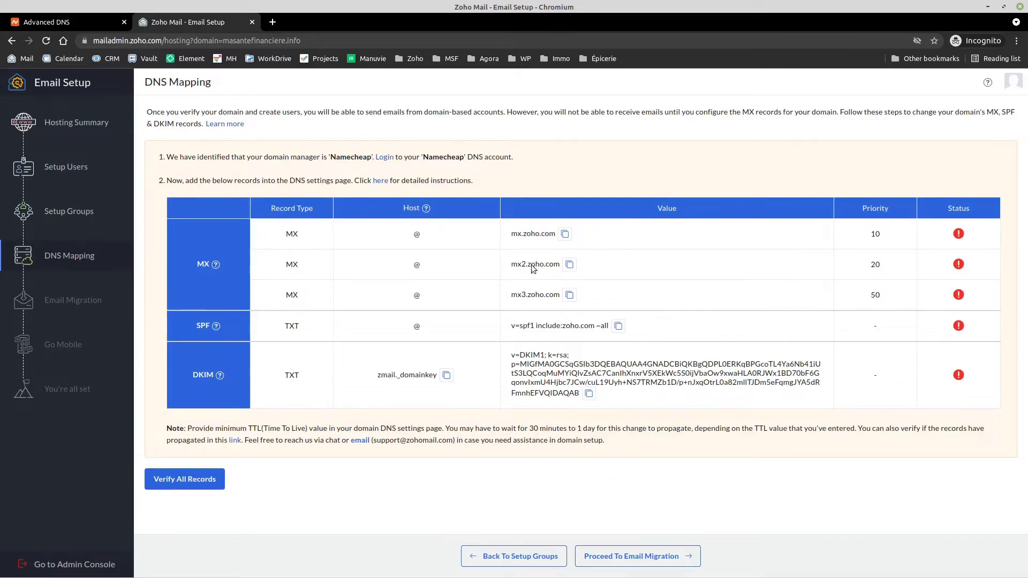
left_click(569, 267)
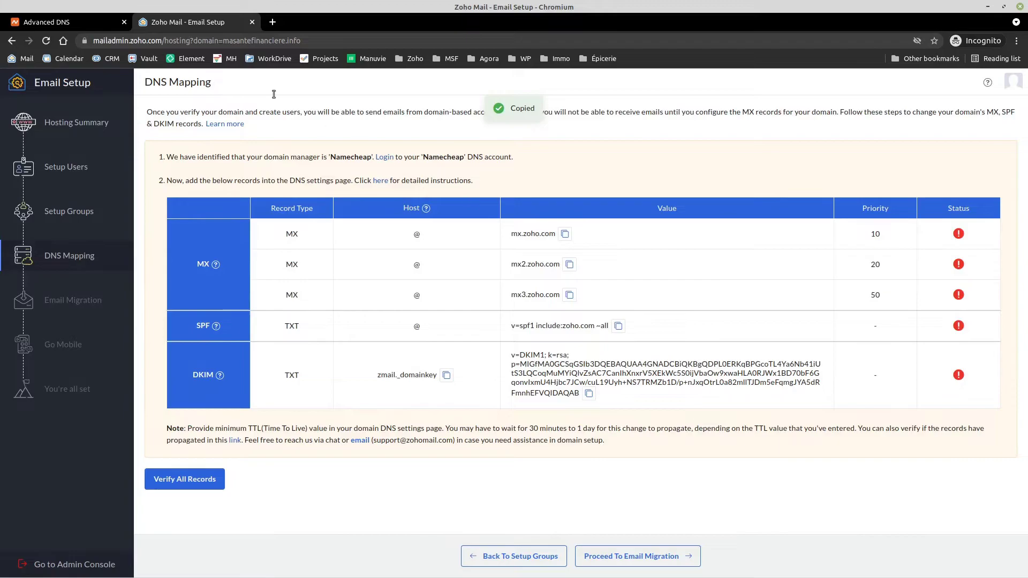
left_click(81, 25)
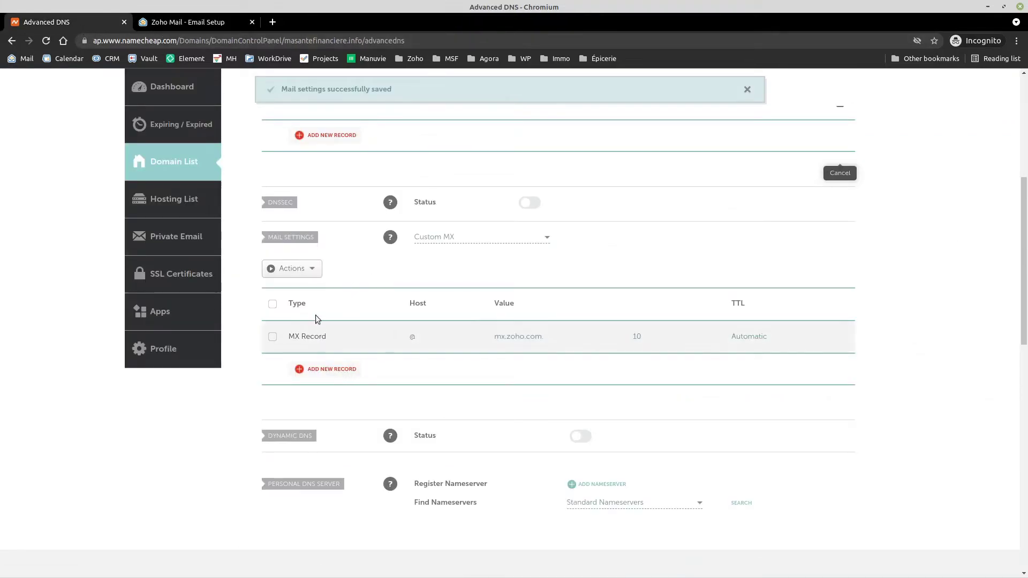
left_click(326, 369)
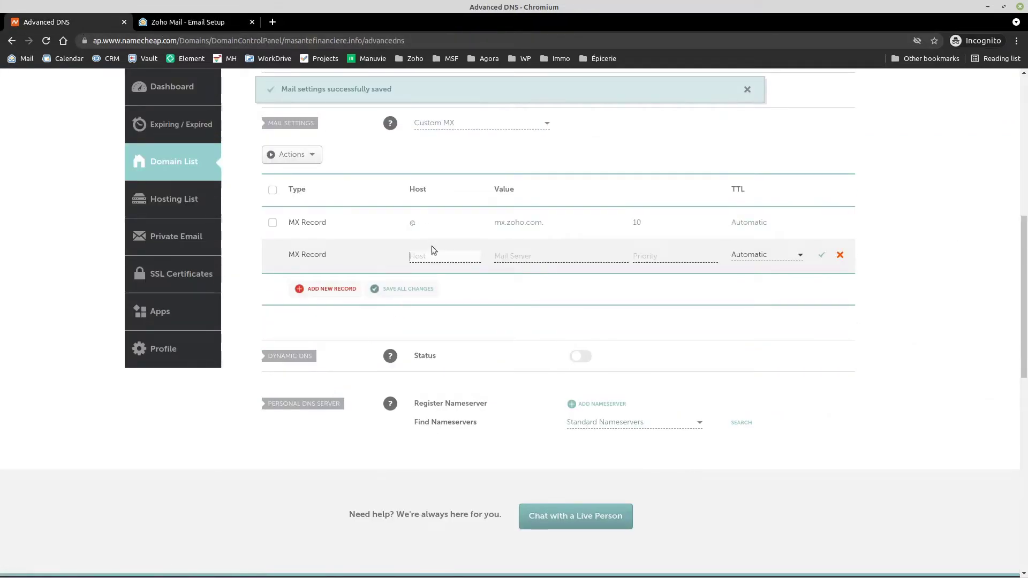
type("@")
key("Tab")
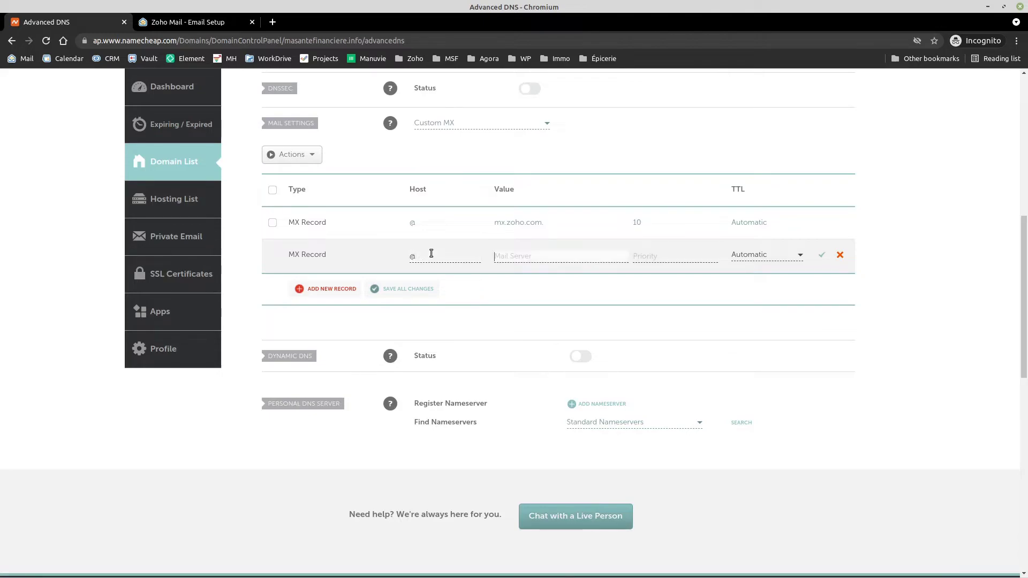
key("ctrl+v")
left_click(642, 252)
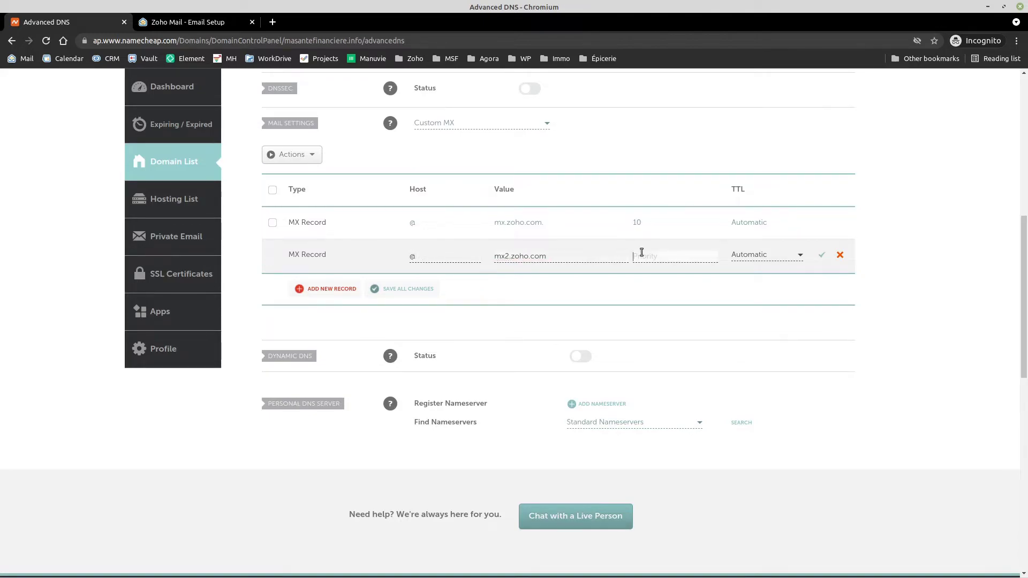
type("20")
left_click(822, 254)
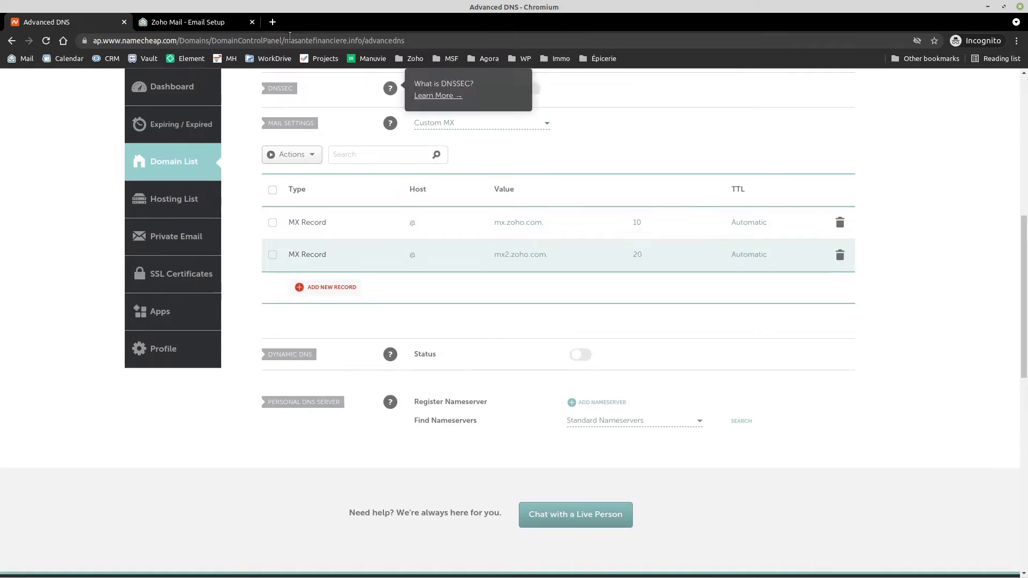
Step: Add a third MX record on host @ for mx3.zoho.com with priority 50
left_click(179, 21)
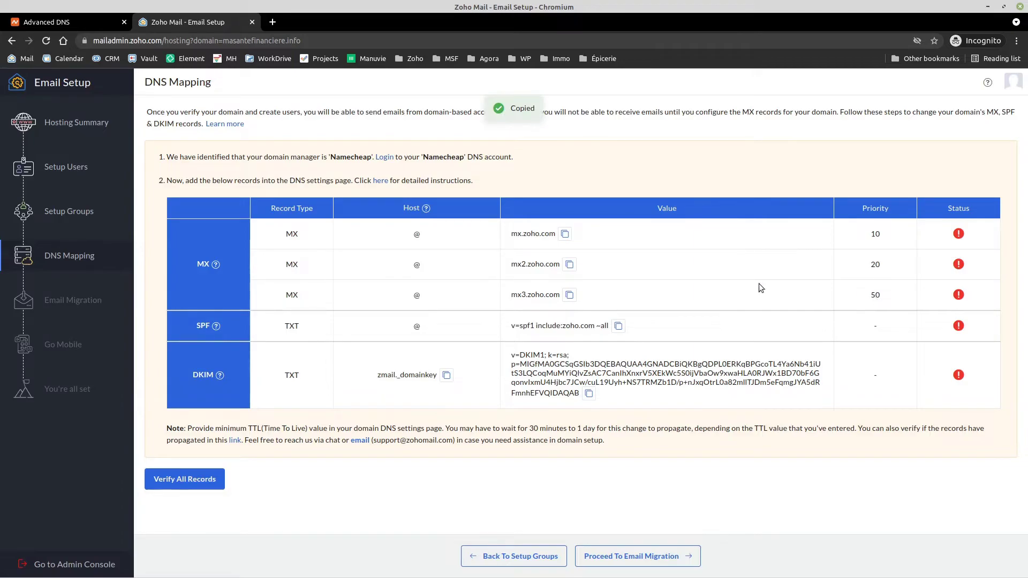
left_click(49, 22)
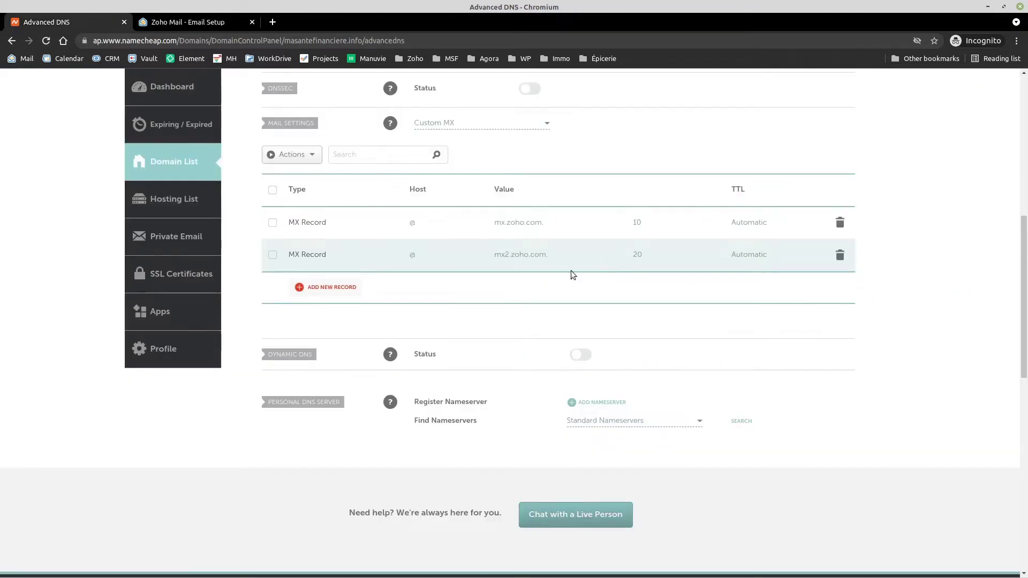
left_click(325, 287)
type("@")
key("Tab")
key("ctrl+v")
key("Tab")
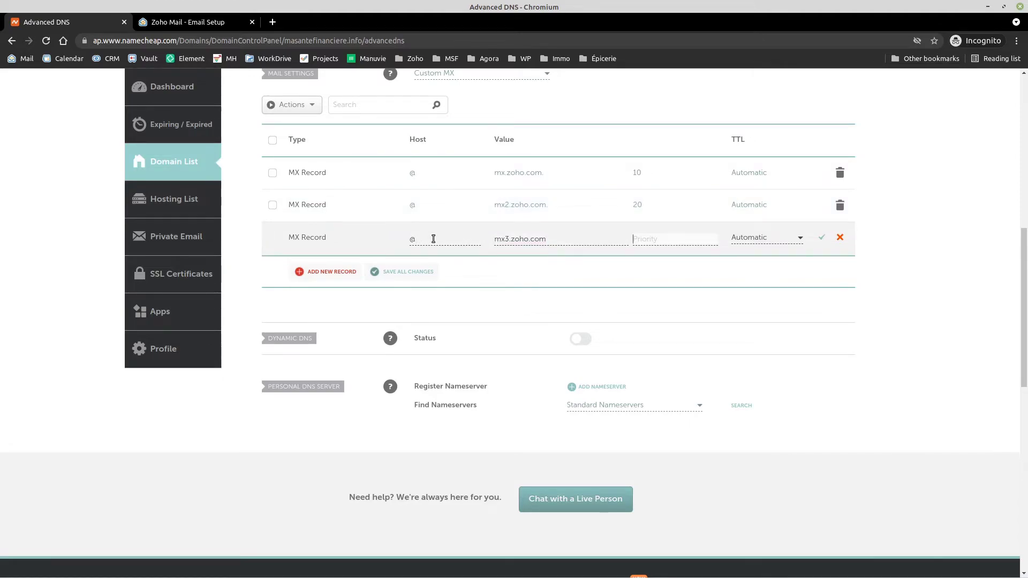
type("50")
left_click(821, 237)
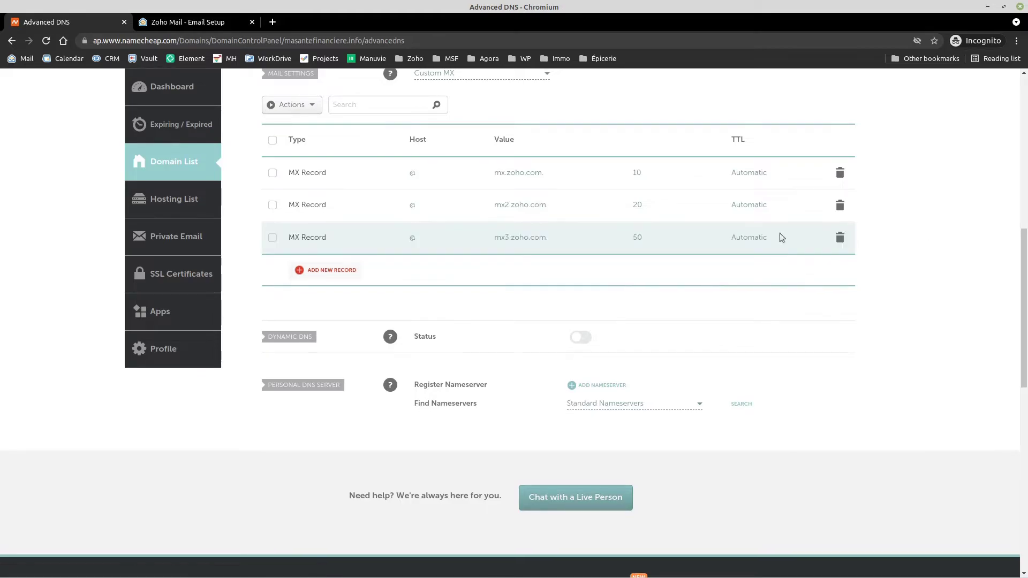
Step: Copy Zoho's SPF record value from the DNS Mapping list
left_click(204, 24)
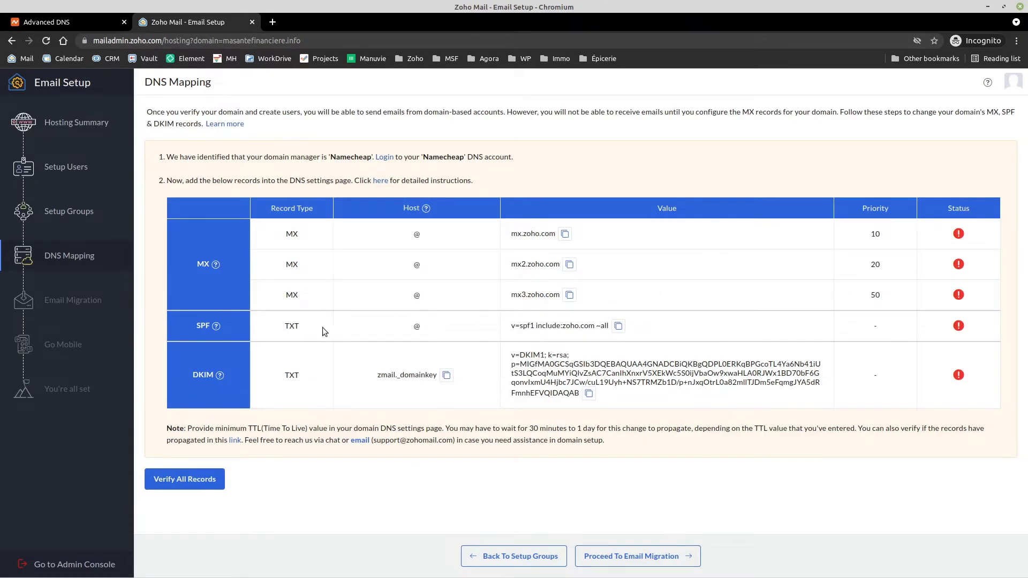
left_click_drag(288, 326, 307, 327)
left_click(468, 340)
left_click(619, 327)
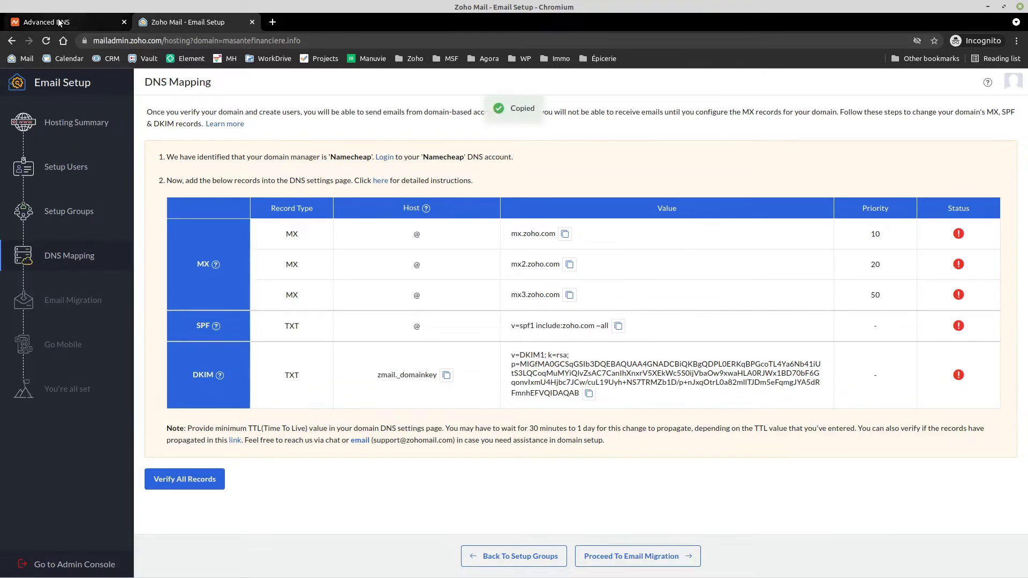
left_click(60, 22)
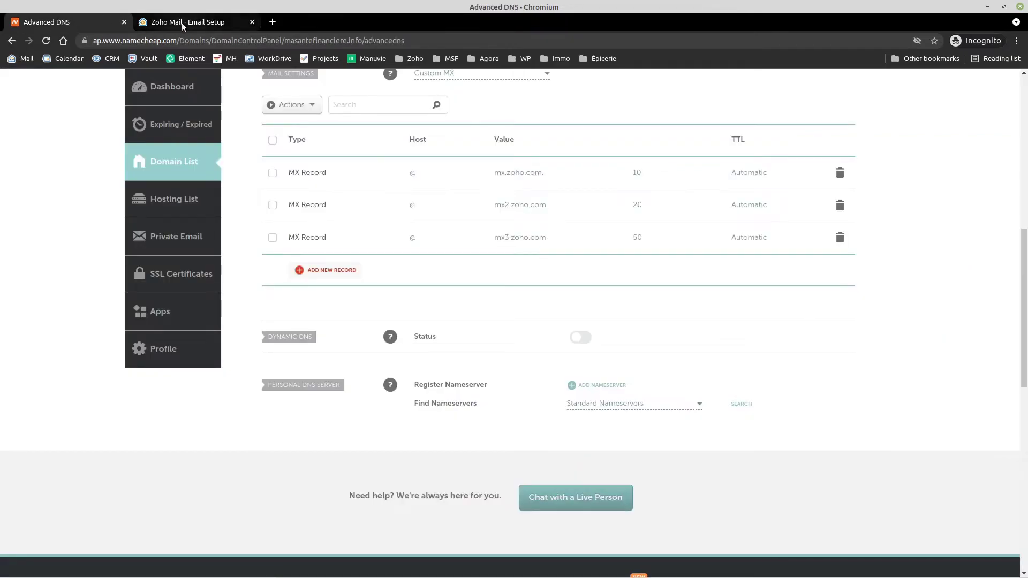
left_click(177, 22)
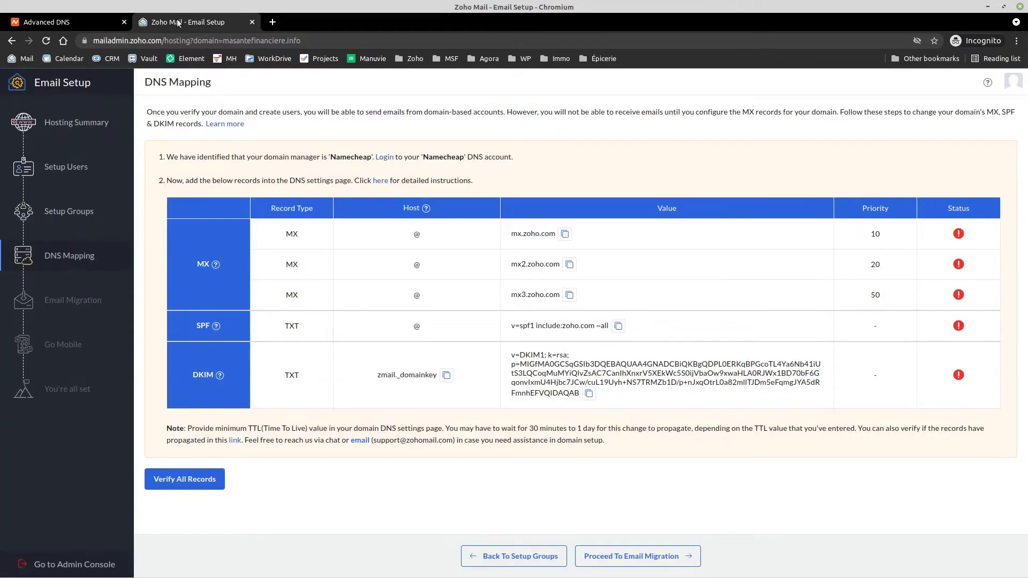
Step: Save a new Namecheap TXT record on @ holding v=spf1 include:zoho.com ~all
left_click(85, 25)
scroll(424, 363, "up", 7)
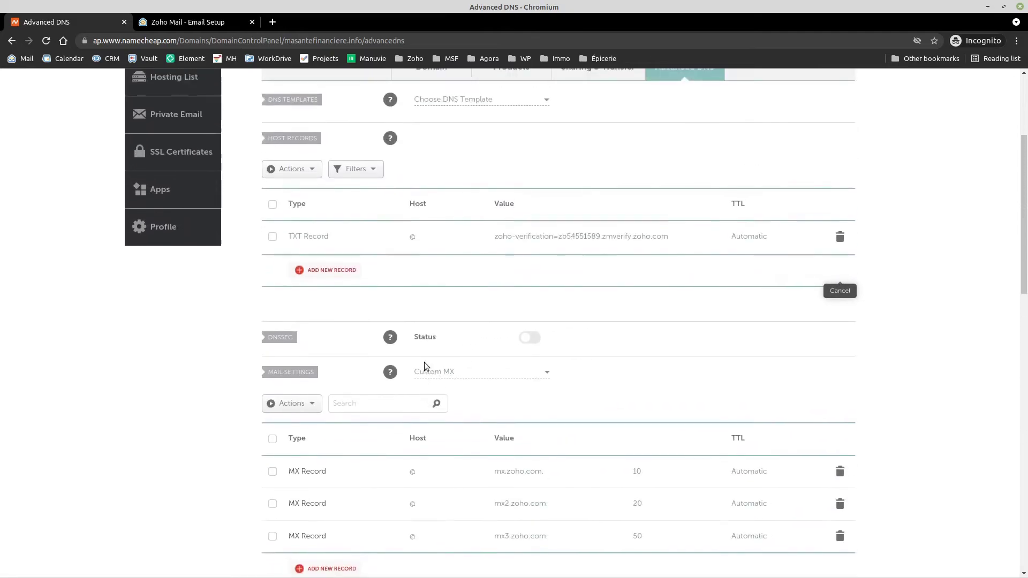
scroll(425, 374, "down", 2)
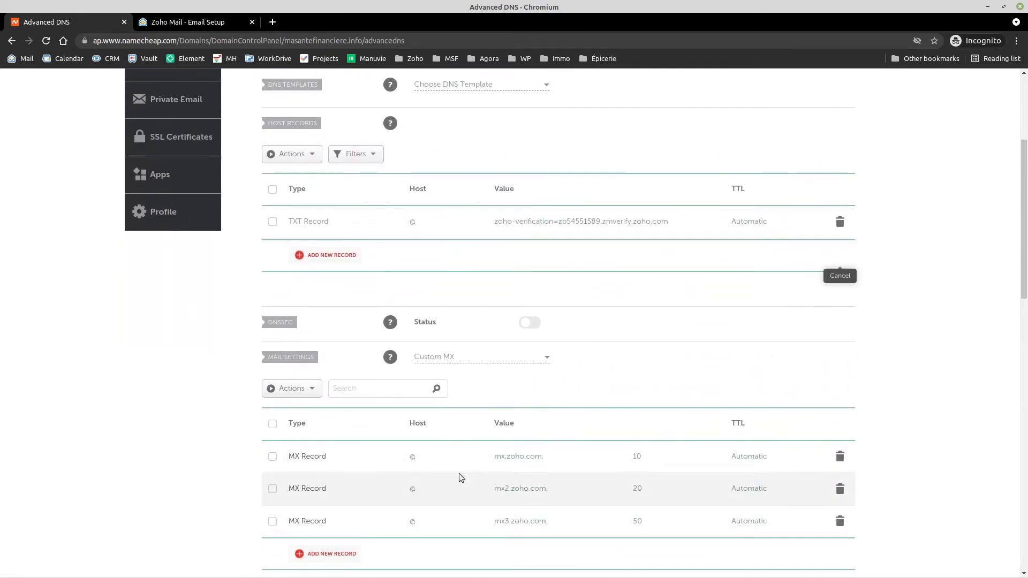
scroll(435, 431, "up", 3)
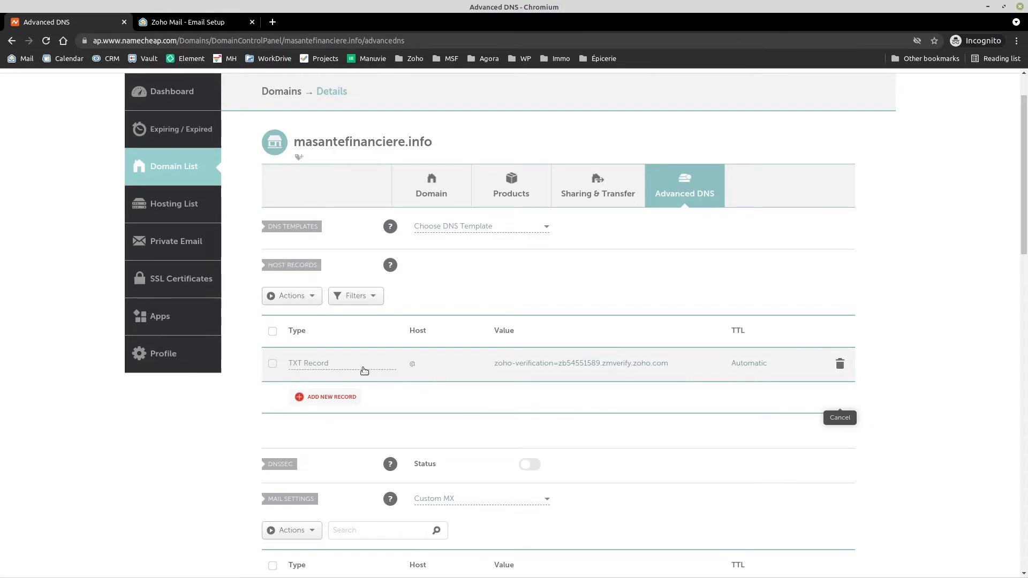
left_click(339, 400)
scroll(345, 283, "down", 2)
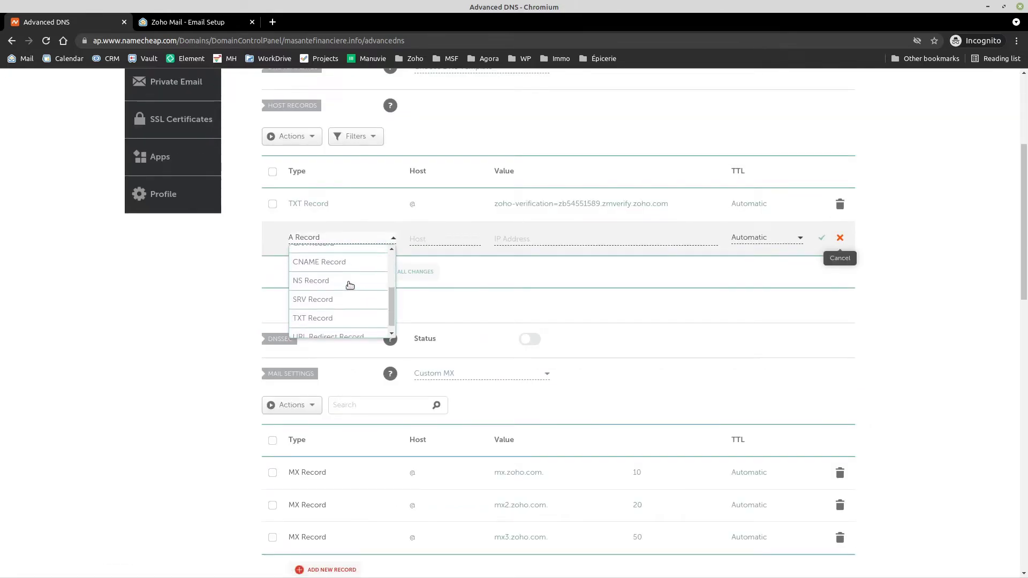
left_click(319, 320)
left_click(447, 236)
type("@")
key("Tab")
key("ctrl+v")
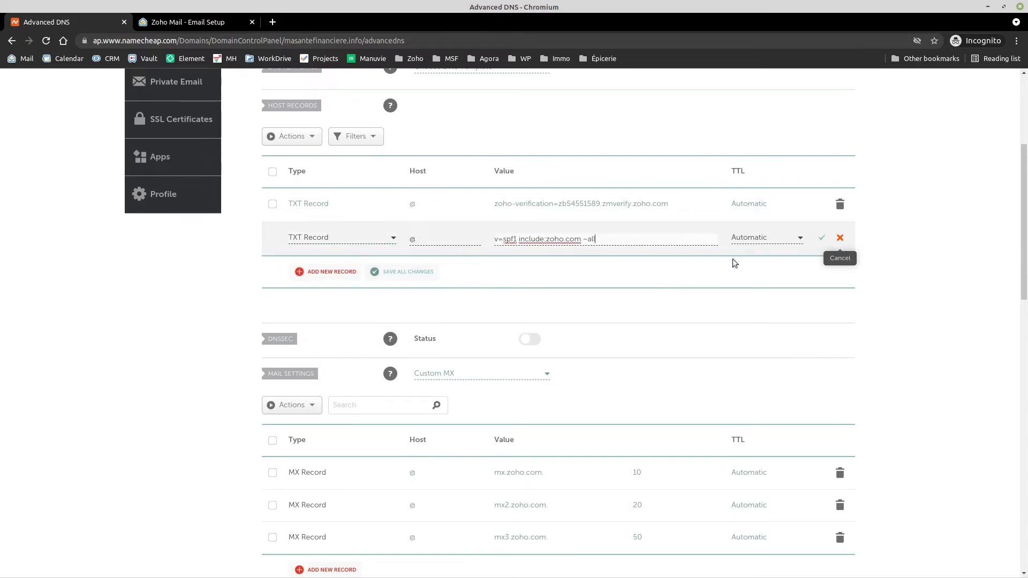
left_click(821, 237)
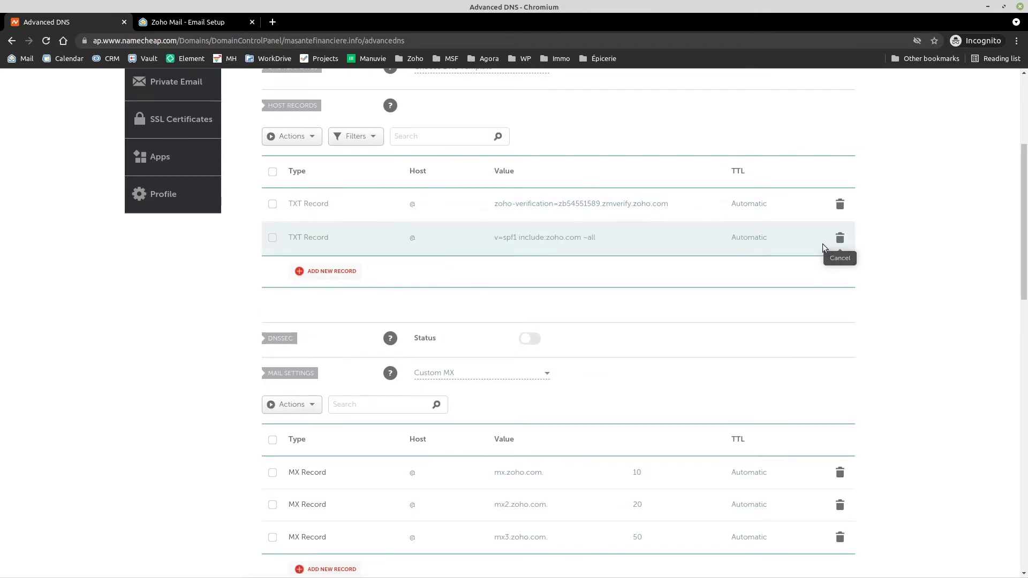
left_click(203, 21)
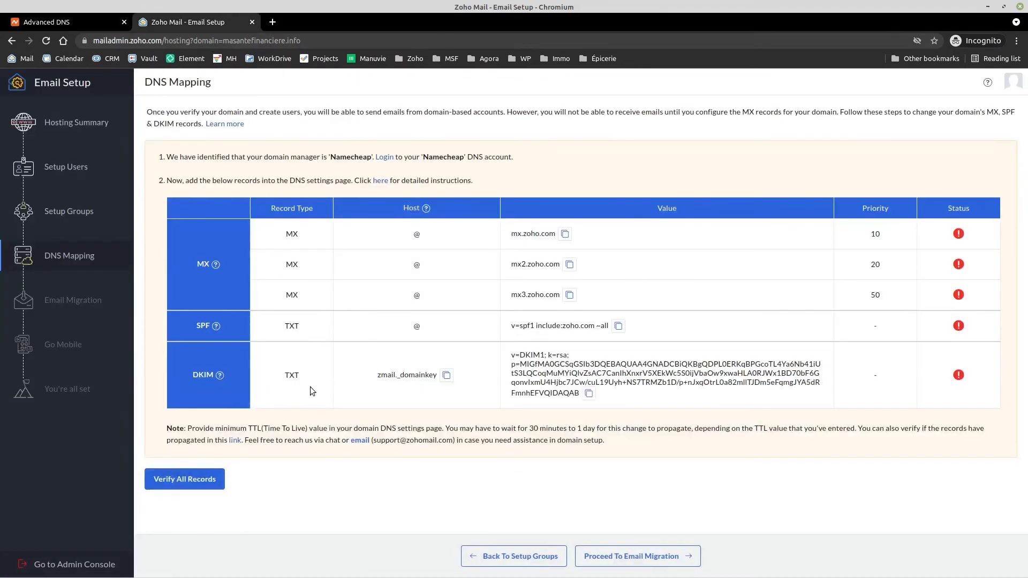
Step: Create a new Namecheap TXT record with host zmail._domainkey copied from Zoho
left_click(447, 375)
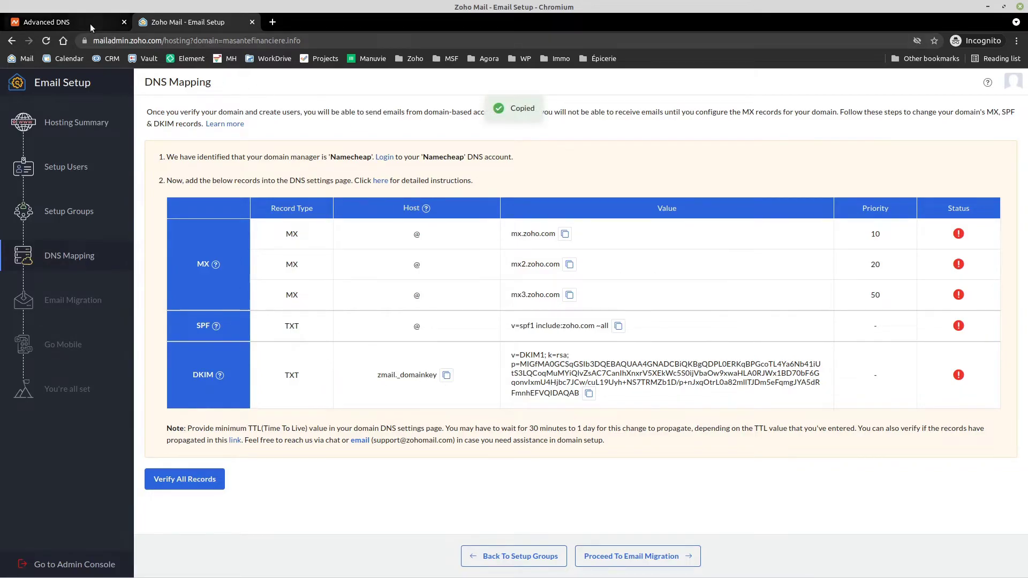
left_click(80, 22)
left_click(347, 273)
scroll(346, 290, "down", 3)
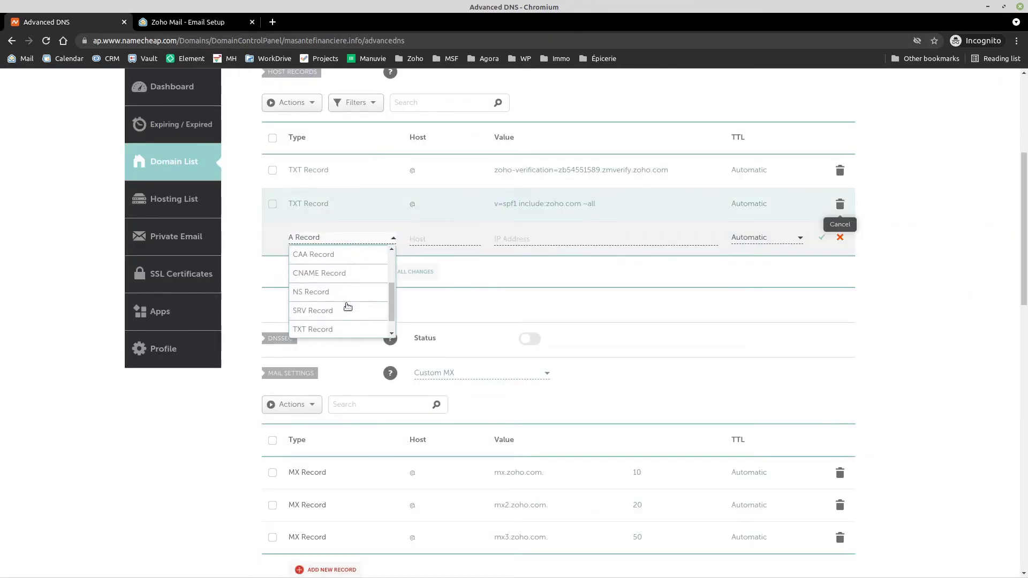
left_click(333, 316)
left_click(445, 236)
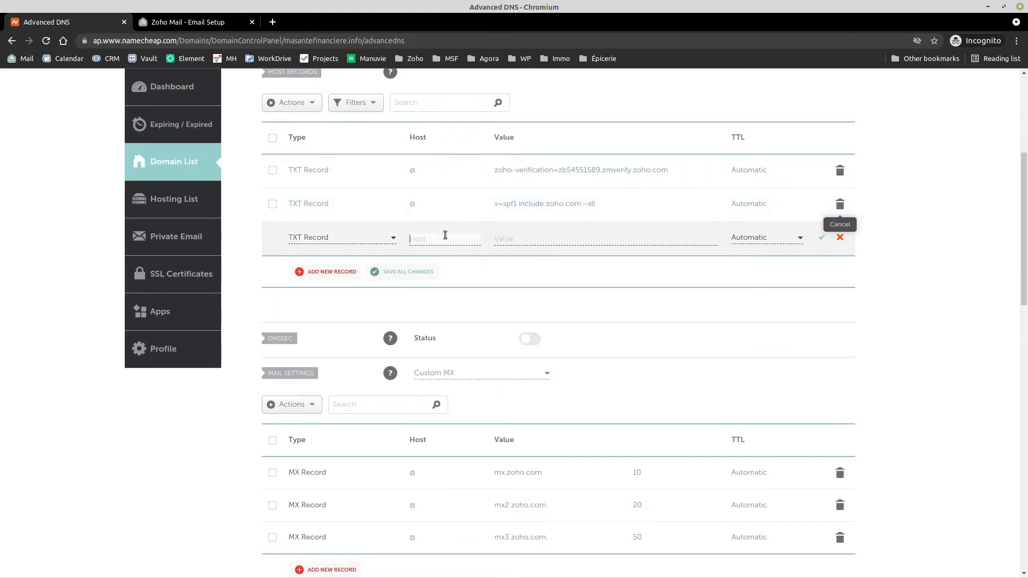
key("ctrl+v")
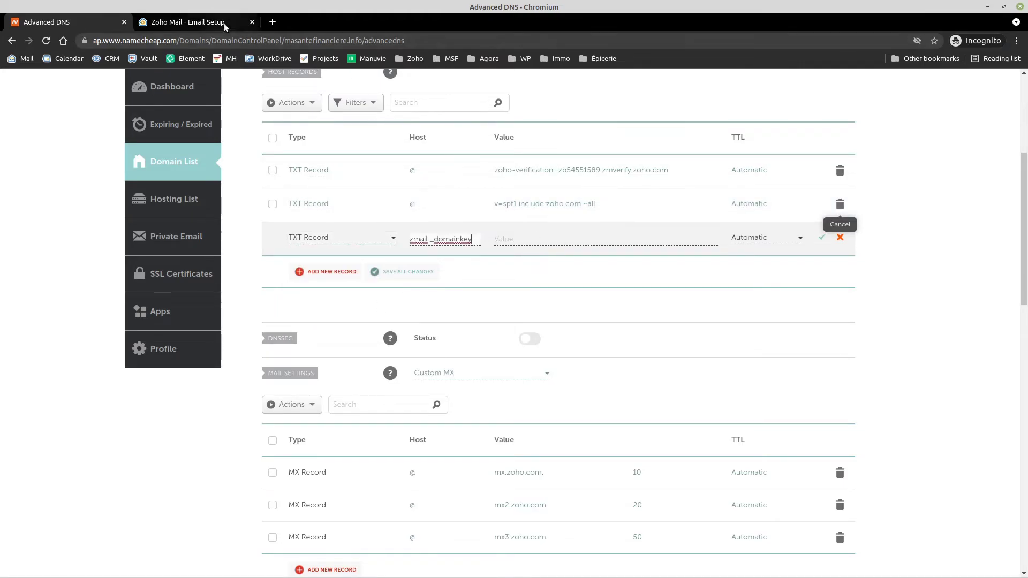
Step: Paste Zoho's v=DKIM1 key as the record's value and save it
left_click(224, 24)
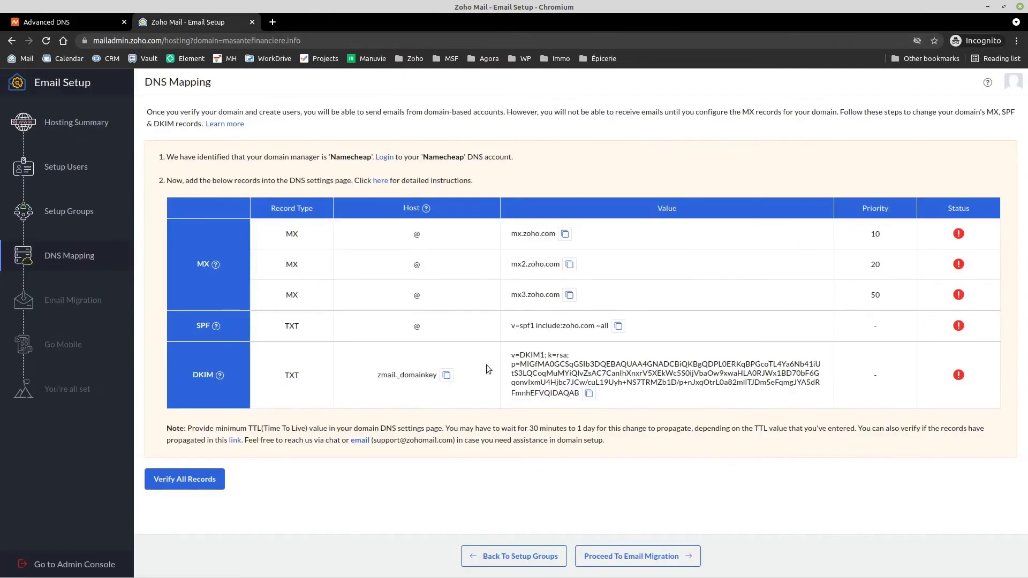
left_click(589, 393)
left_click(53, 21)
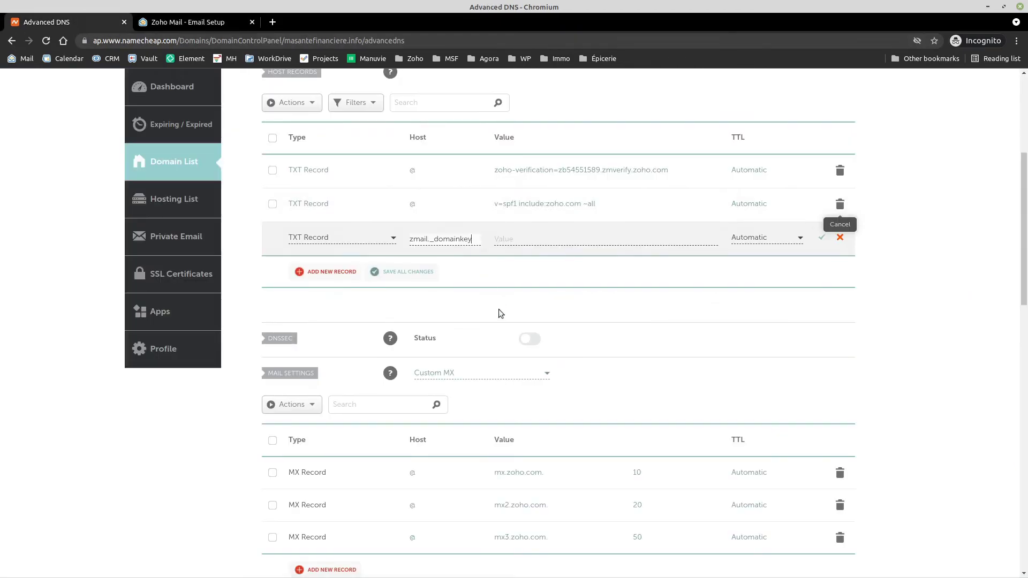
left_click(532, 239)
key("ctrl+v")
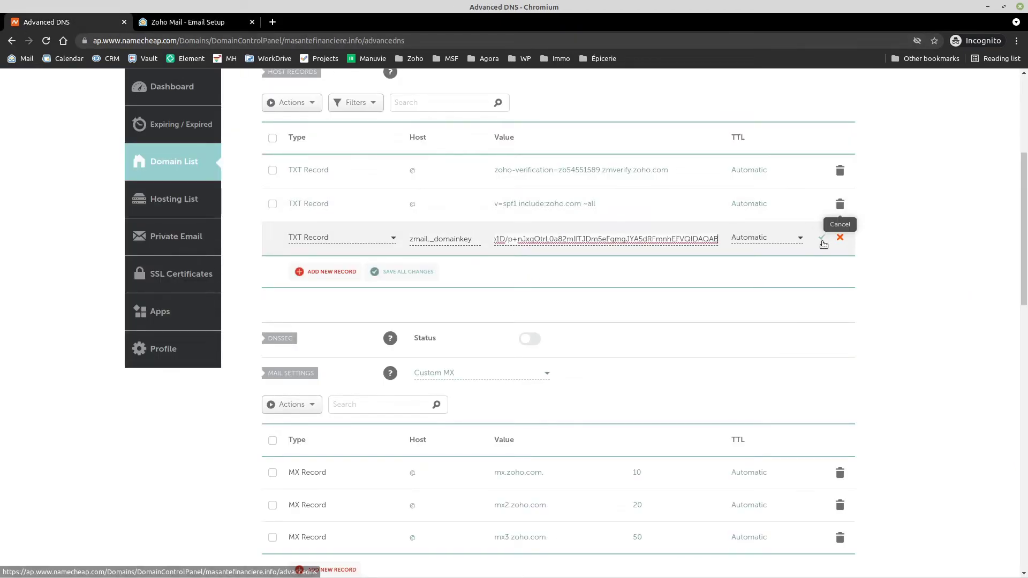
left_click(822, 238)
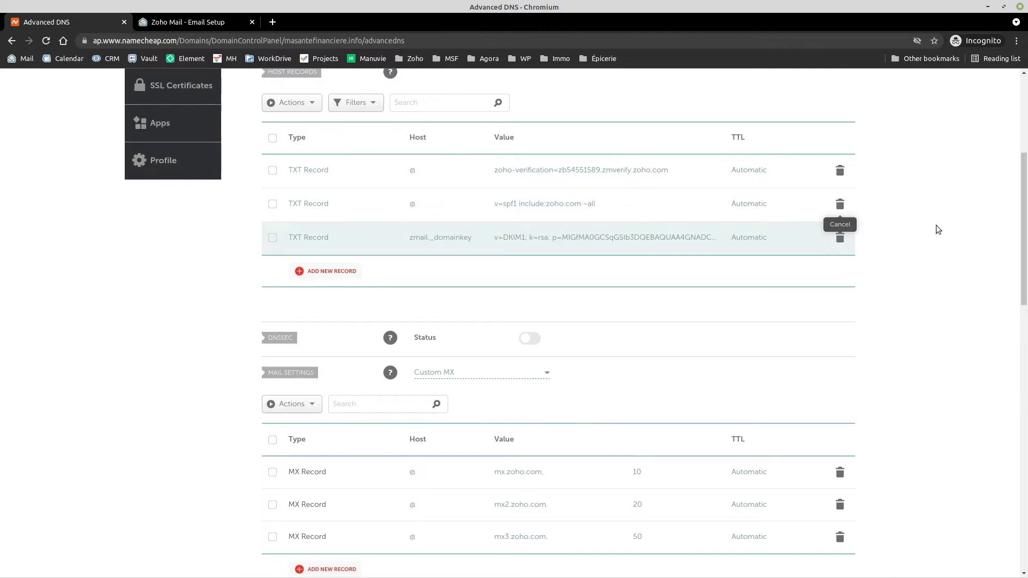
left_click(193, 21)
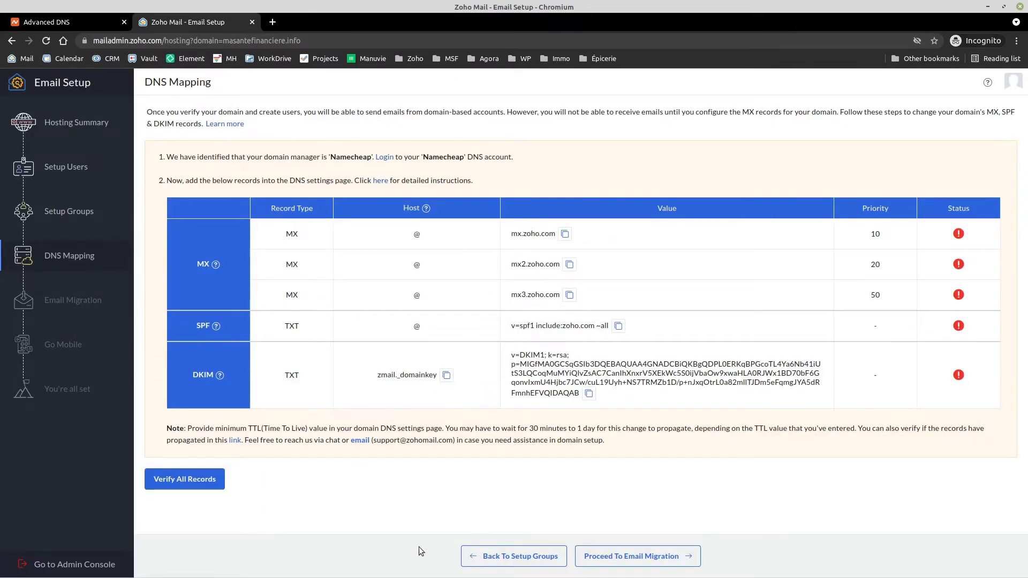
Step: Verify all MX, SPF and DKIM records in Zoho, then continue to Email Migration
left_click(190, 486)
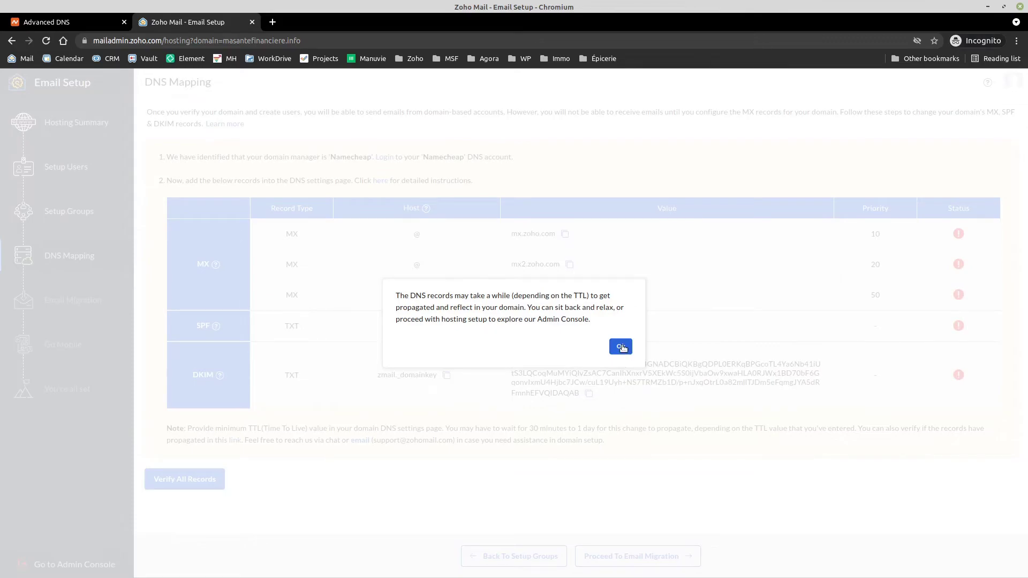
left_click(621, 347)
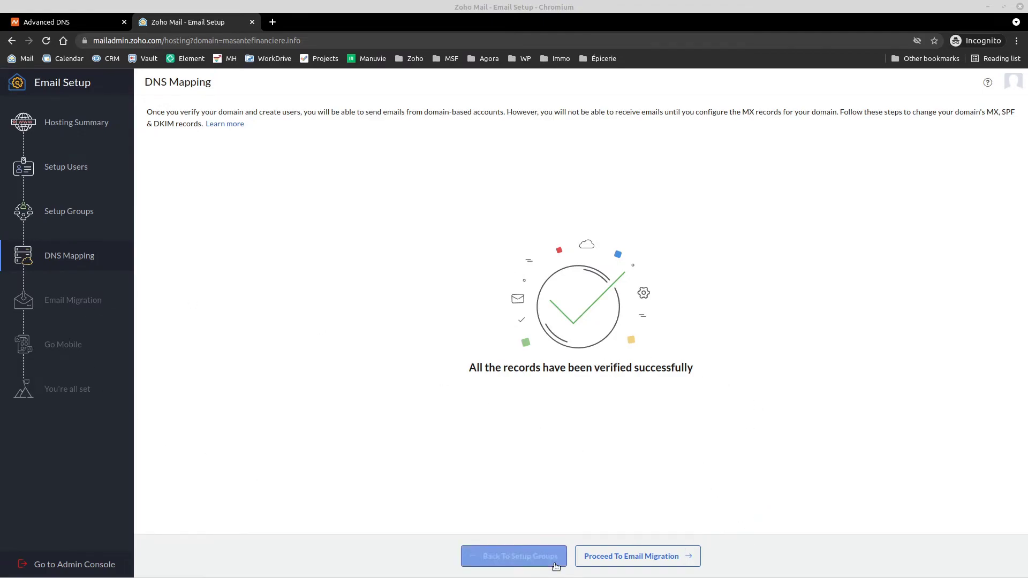
left_click(625, 559)
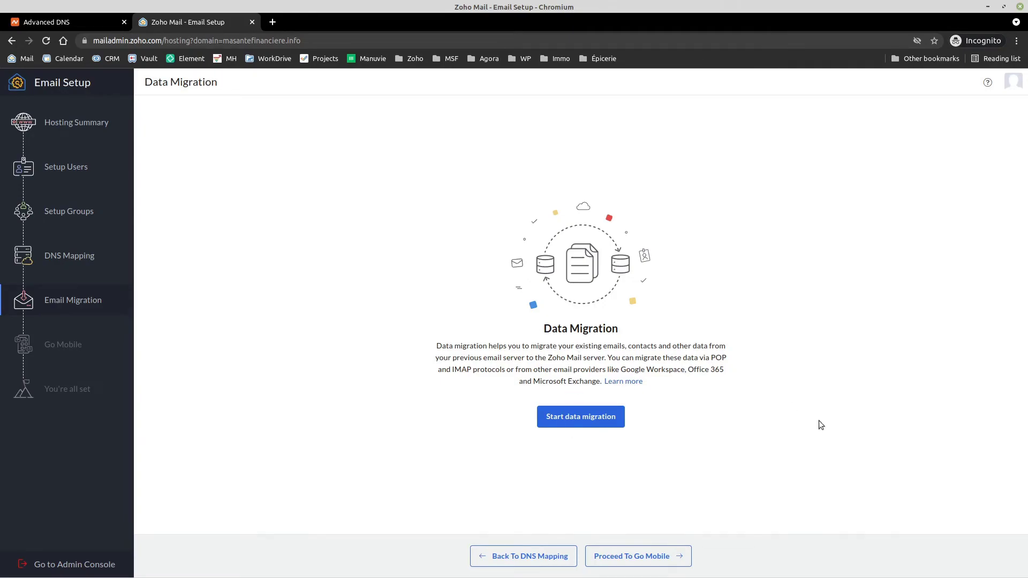
Step: Move through the Go Mobile and Setup Completion screens, then open the new domain's inbox
left_click(632, 556)
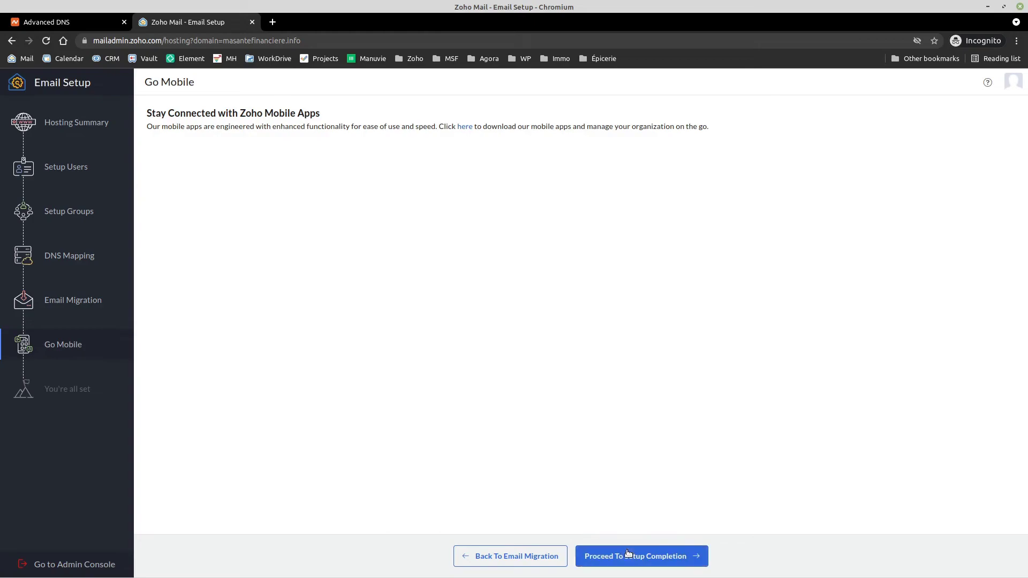
left_click(616, 564)
left_click(619, 565)
left_click(637, 563)
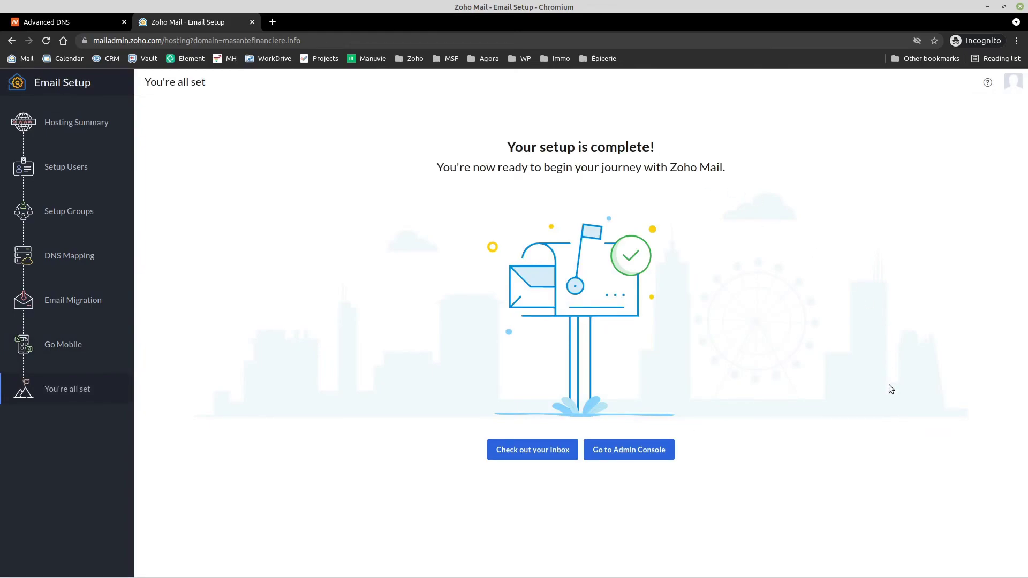
left_click(548, 454)
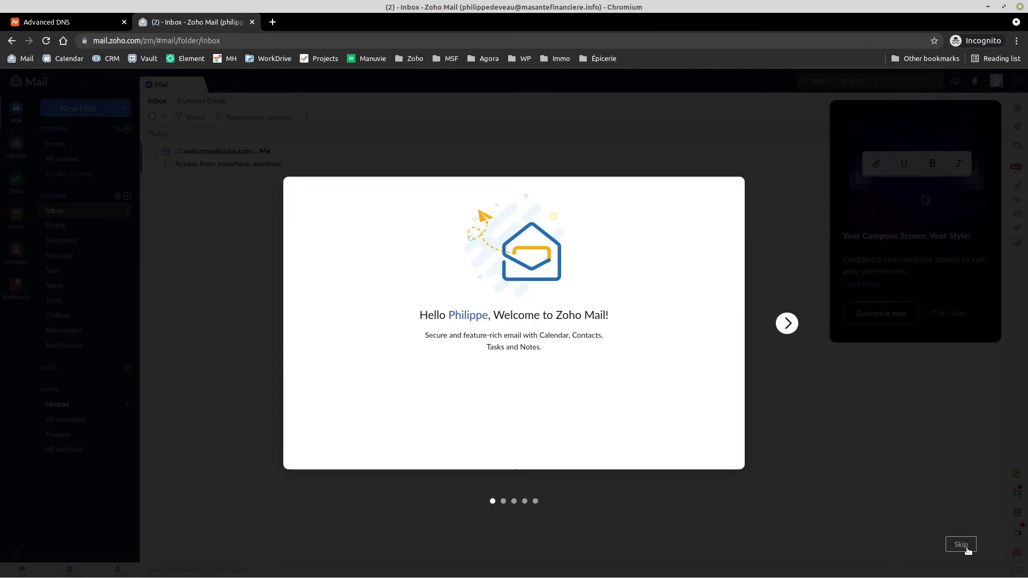
Step: Skip the welcome tour, then dismiss the compose customization and calendar promotion pop-ups
left_click(787, 323)
left_click(787, 323)
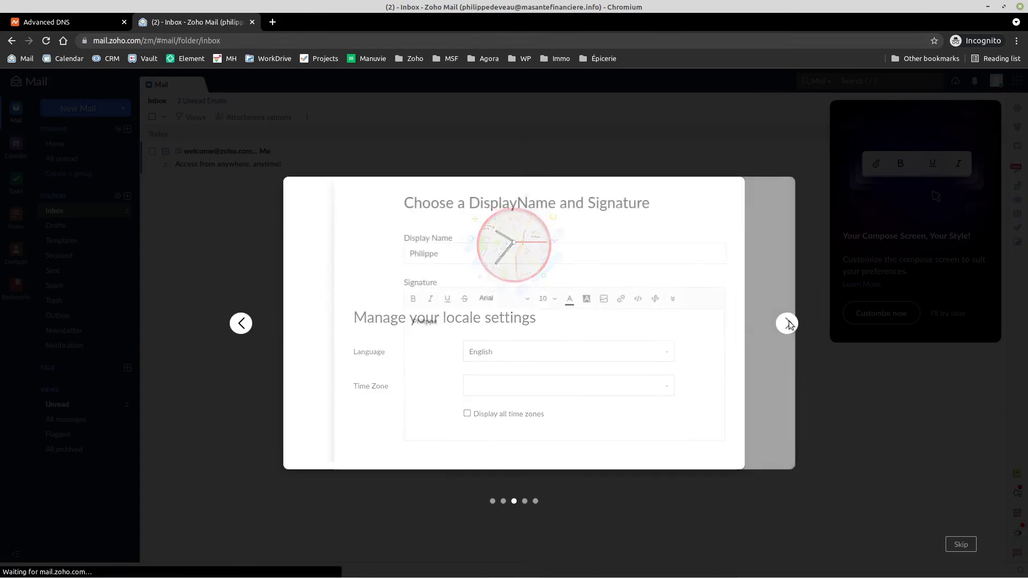
left_click(961, 545)
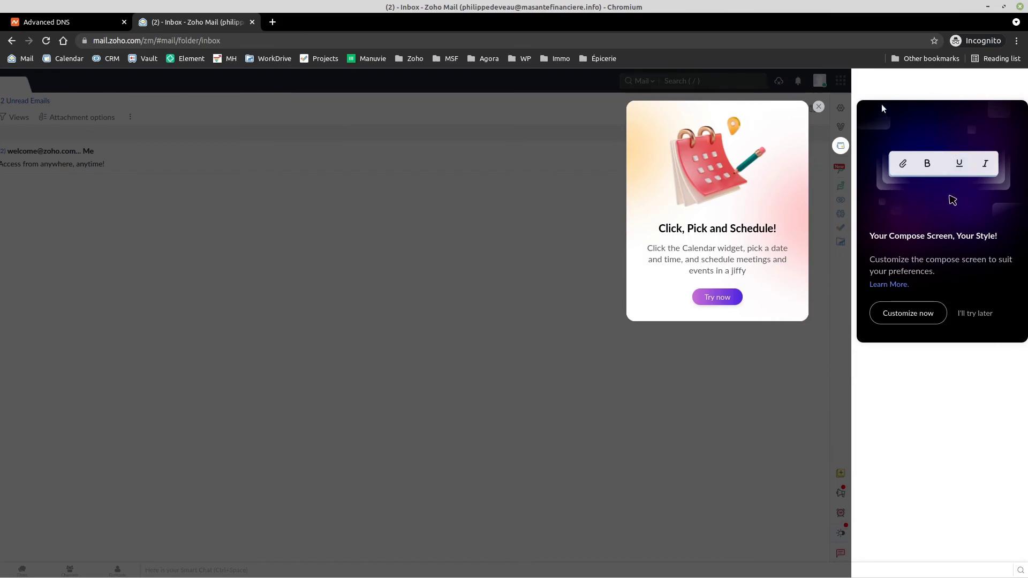
left_click(982, 316)
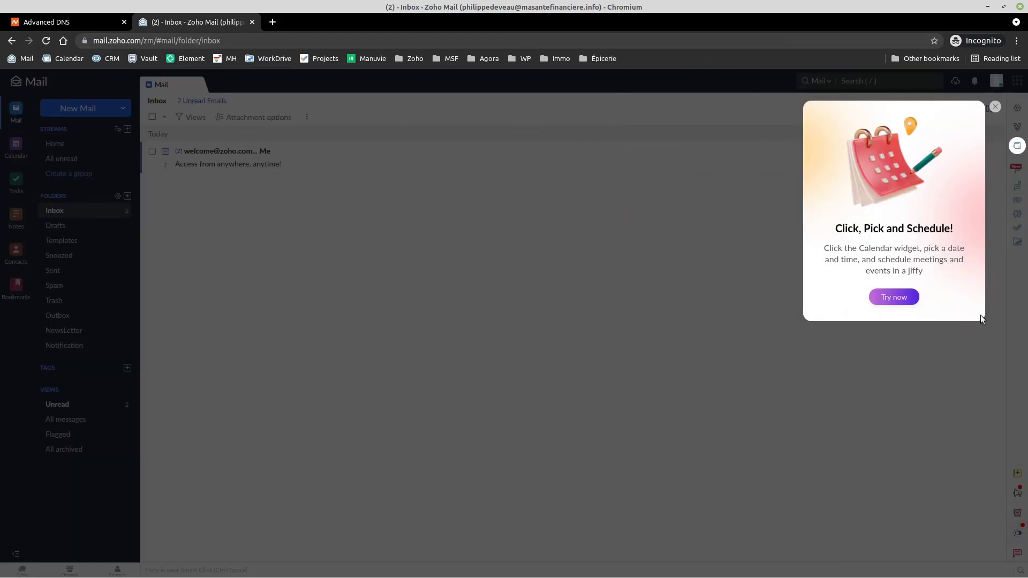
left_click(994, 107)
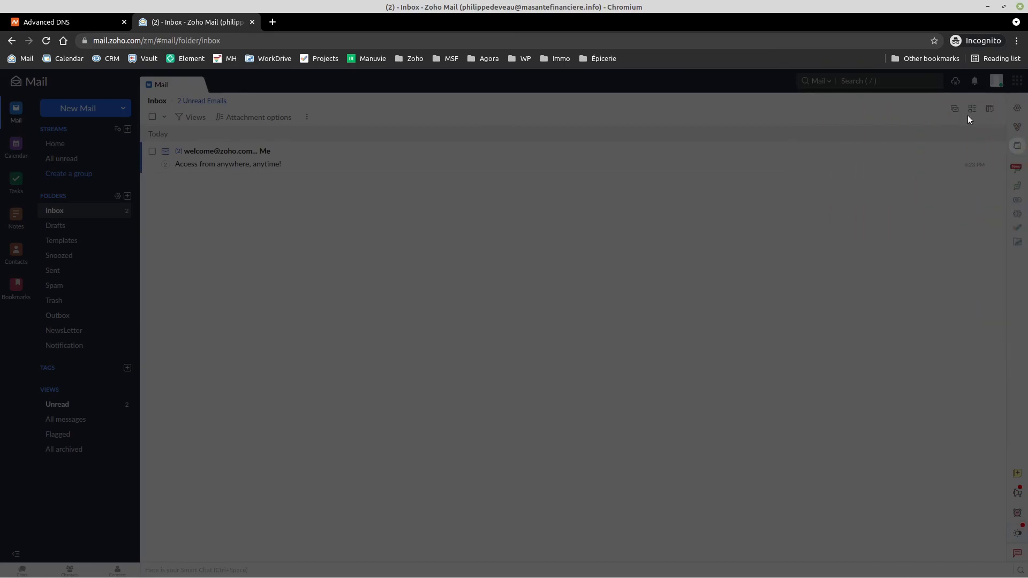